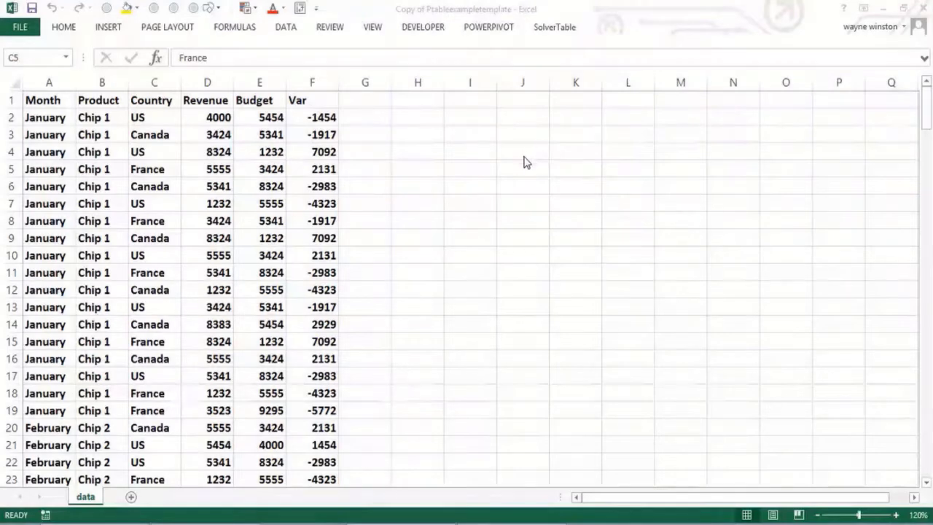
Step: Enter the file name Ptableexampletemp.xlsx as a note in cell J4
left_click(522, 154)
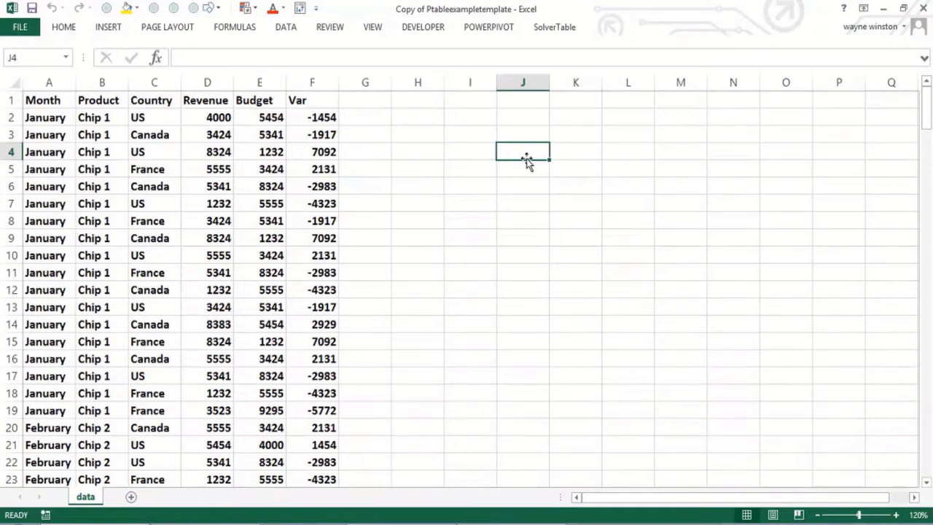
type("Ptable")
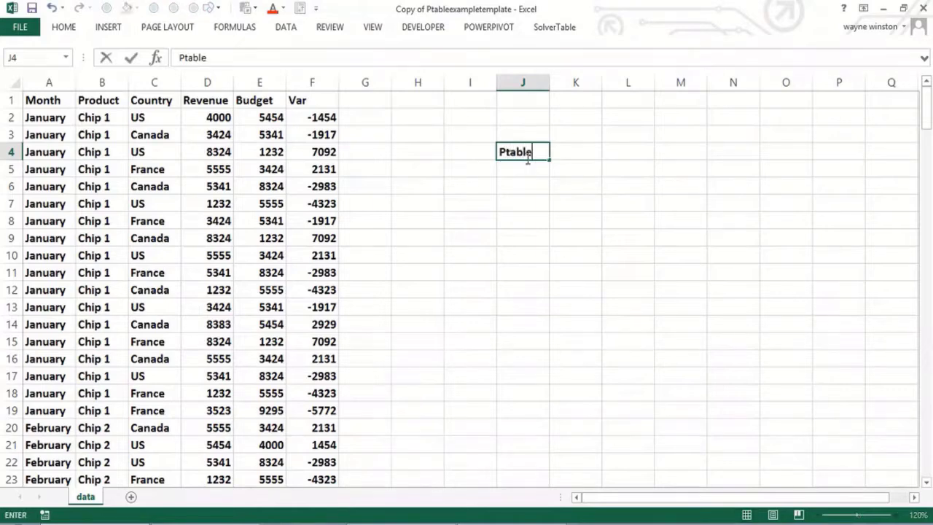
type("examplete")
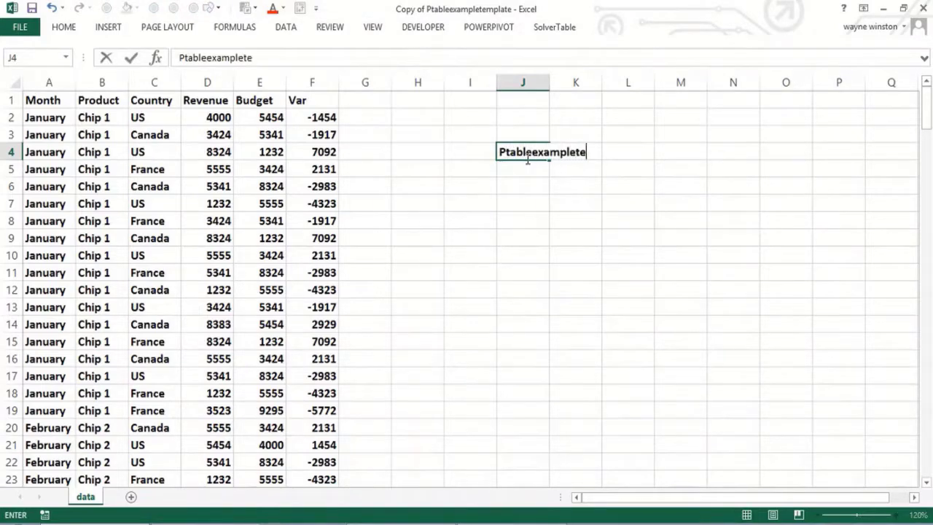
type("mp.xlsx")
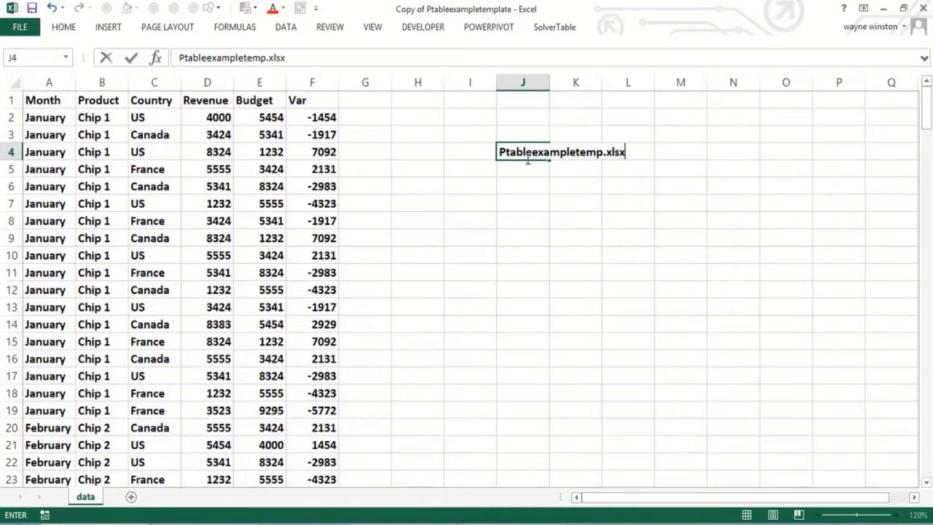
key("Return")
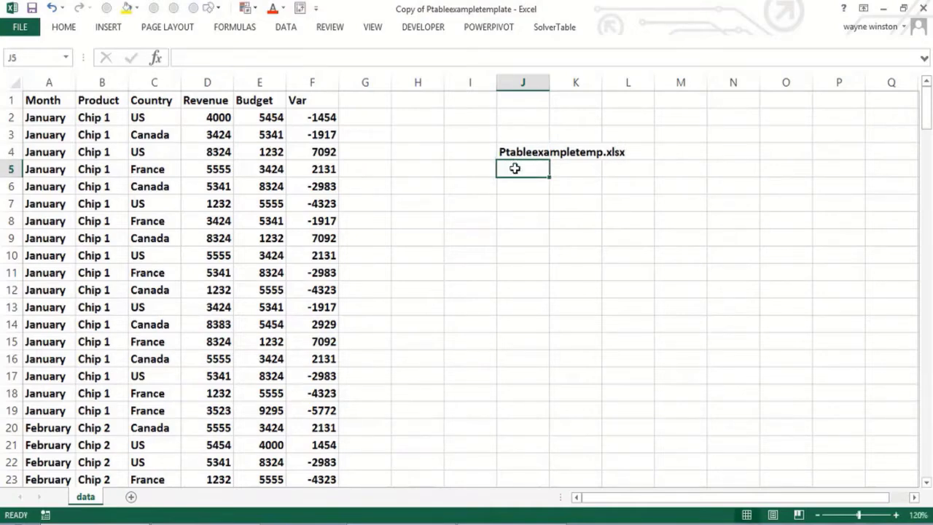
Step: Examine the Month, Product and Country columns of the sales data, including how far down the rows extend
left_click(135, 132)
left_click(110, 151)
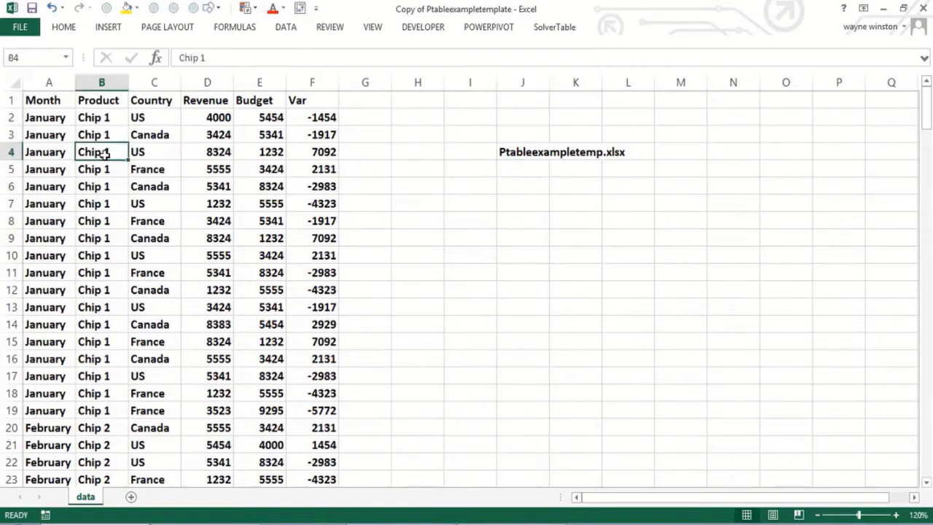
left_click(55, 121)
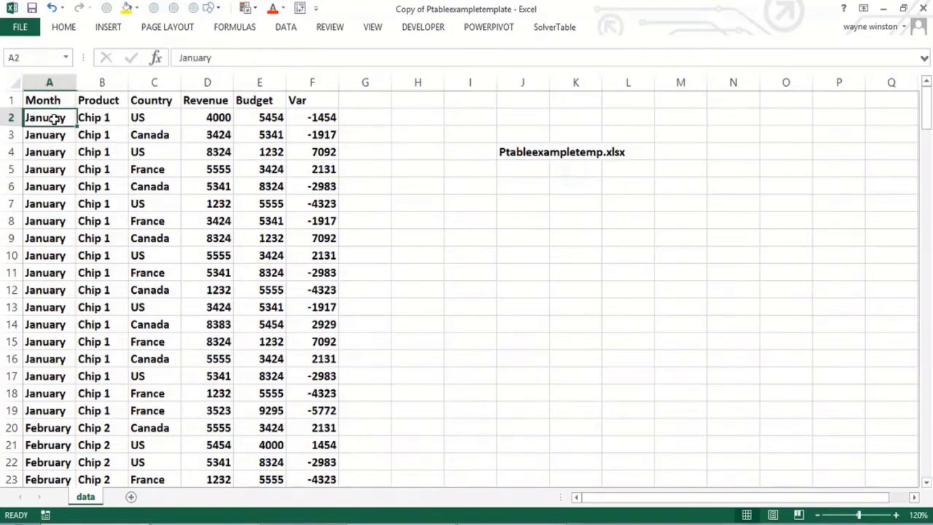
key("ctrl+shift+Down")
key("ctrl+shift+Up")
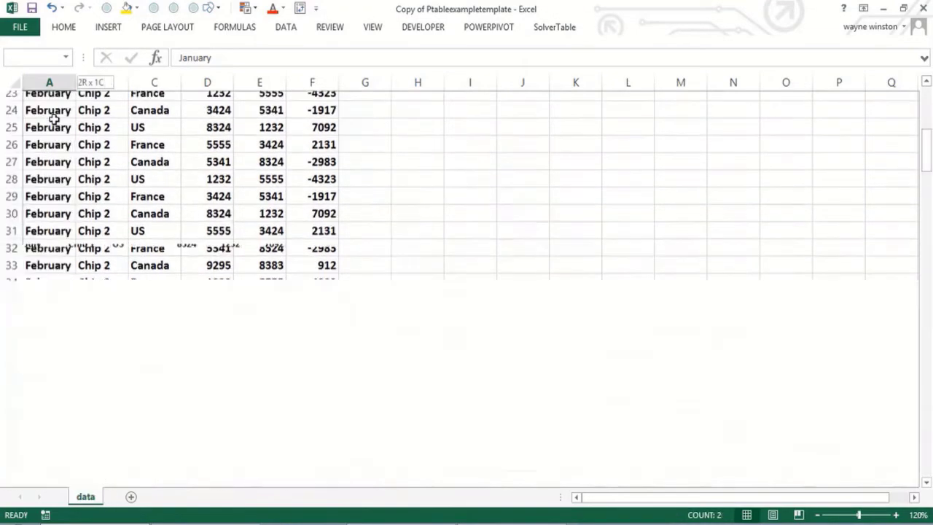
key("ctrl+Up")
left_click(54, 120)
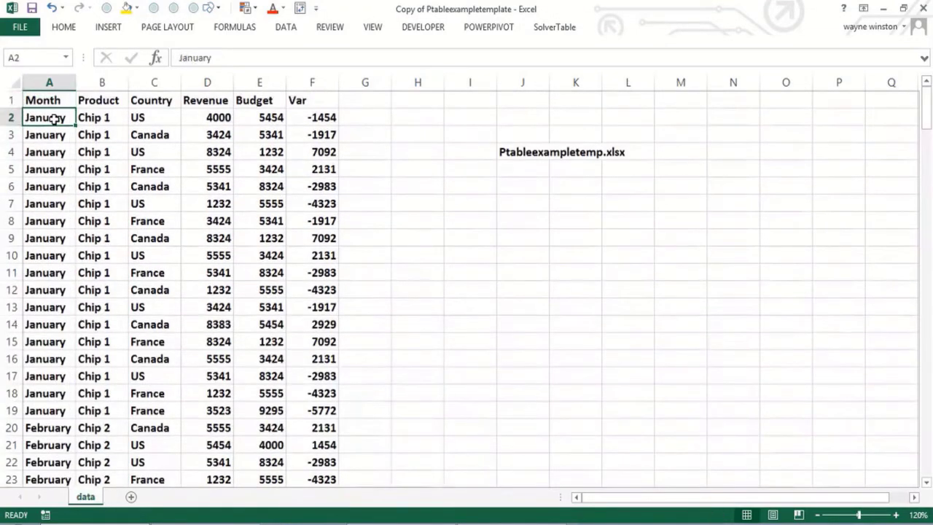
left_click(102, 120)
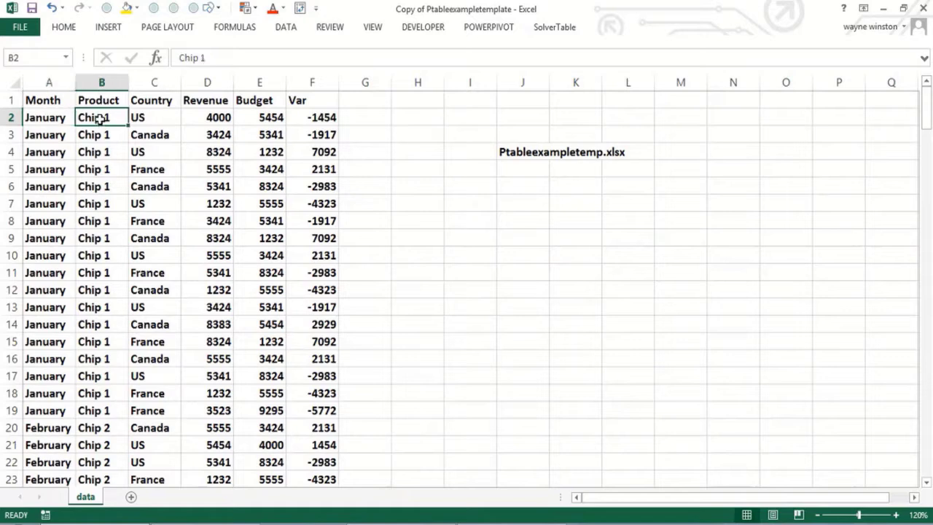
left_click(142, 118)
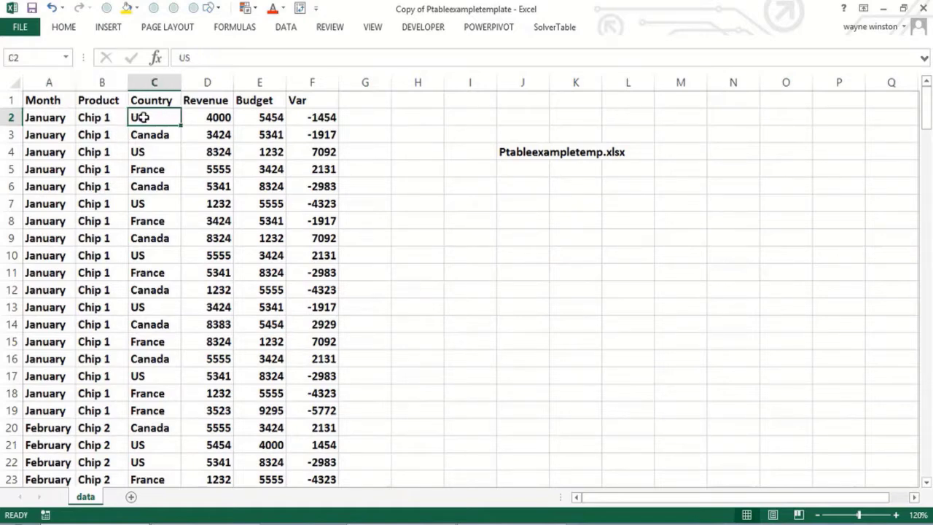
left_click(159, 186)
Step: Compare the Revenue and Budget entries in row 2 and inspect the formula behind the Var column
left_click(207, 118)
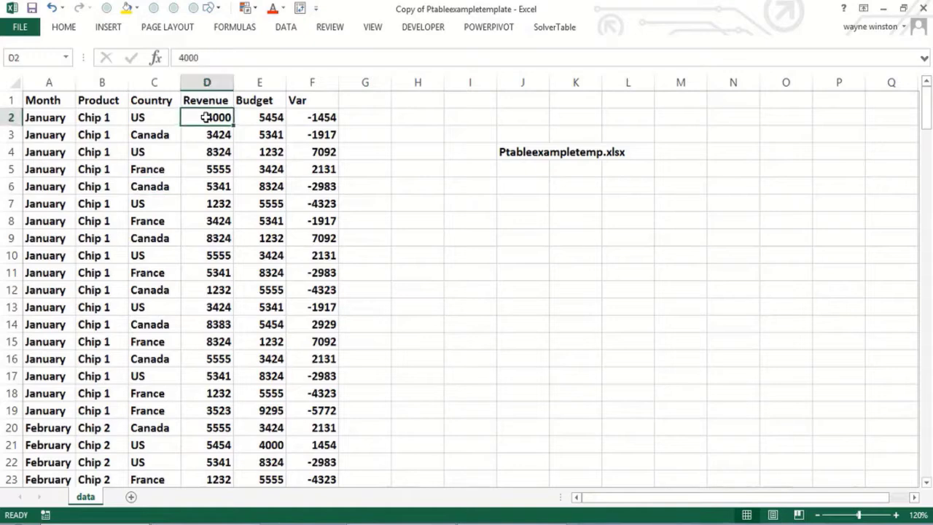
left_click(257, 120)
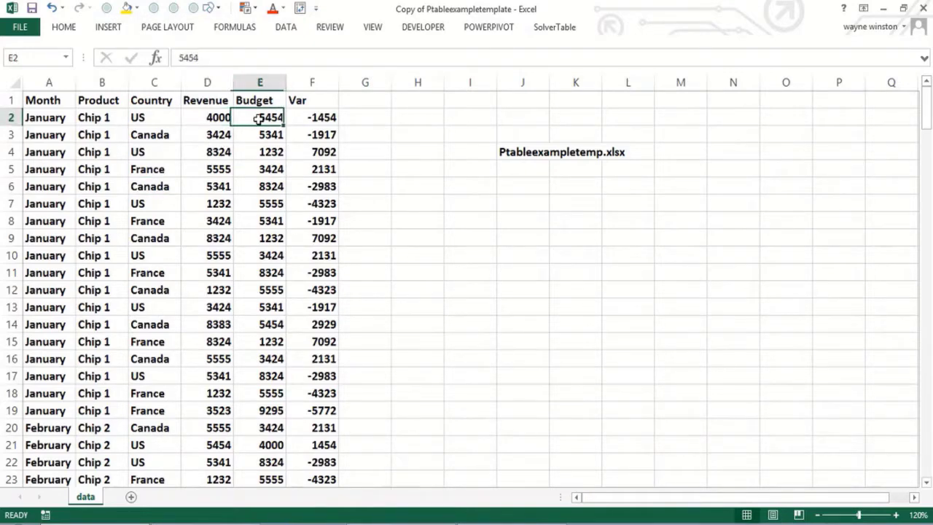
left_click(310, 120)
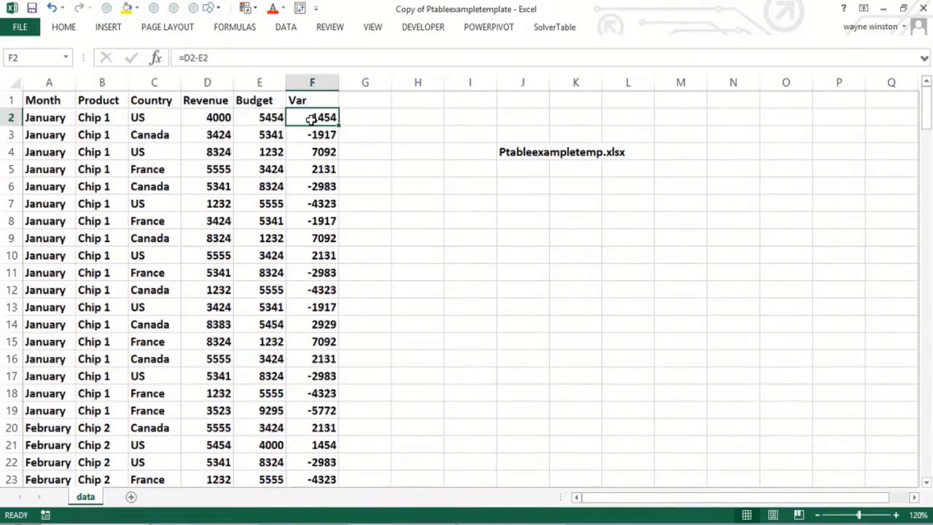
left_click(206, 121)
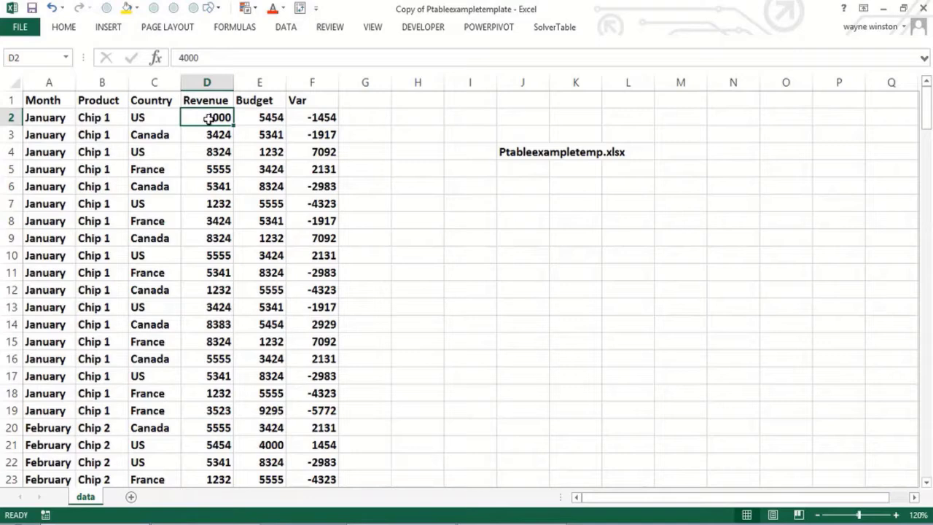
left_click(279, 120)
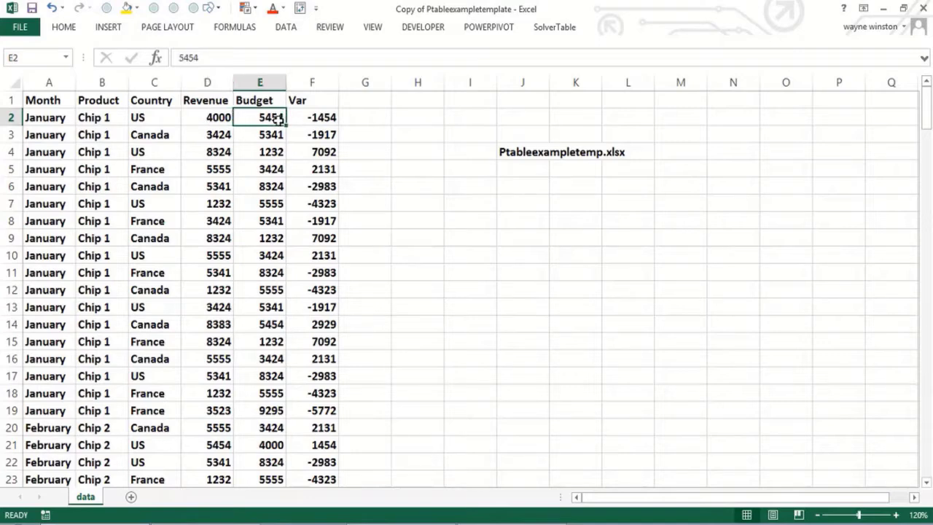
left_click(308, 120)
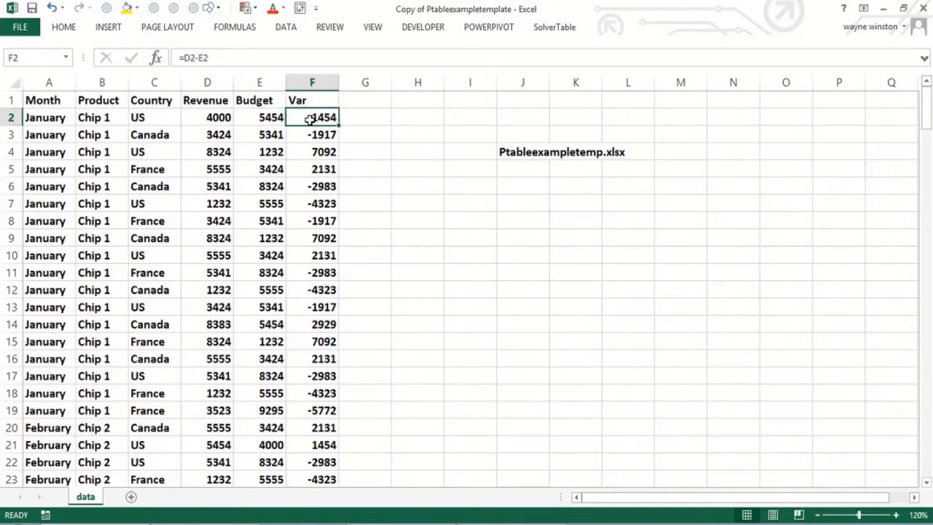
Step: Enter the topic "Percentage of Revenue earned each month" in cell J5, below the file name
left_click(512, 172)
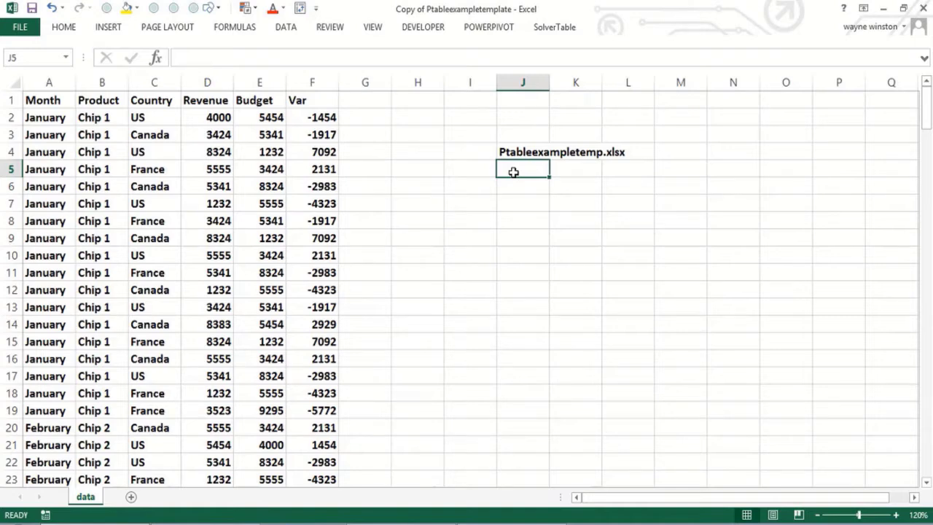
type("Peecer")
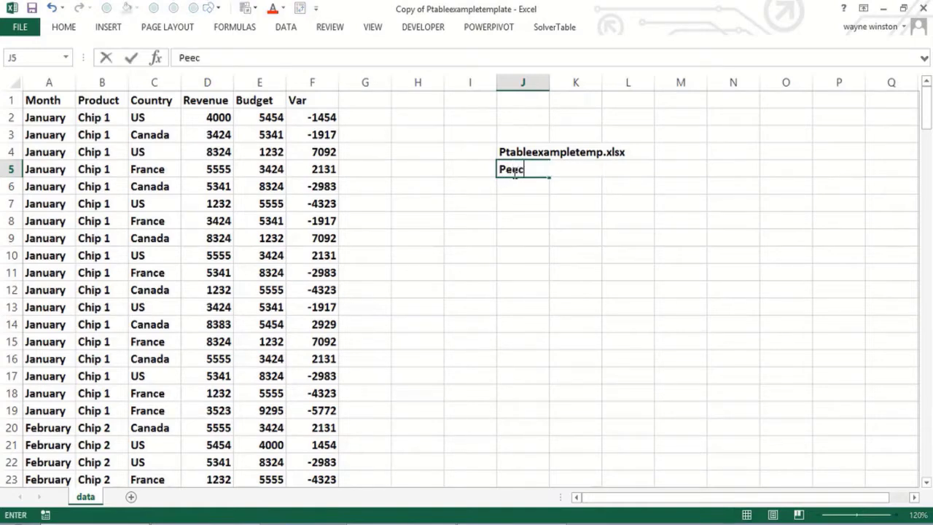
key("BackSpace")
key("BackSpace")
key("BackSpace")
key("BackSpace")
type("re")
key("BackSpace")
type("centage of Reve")
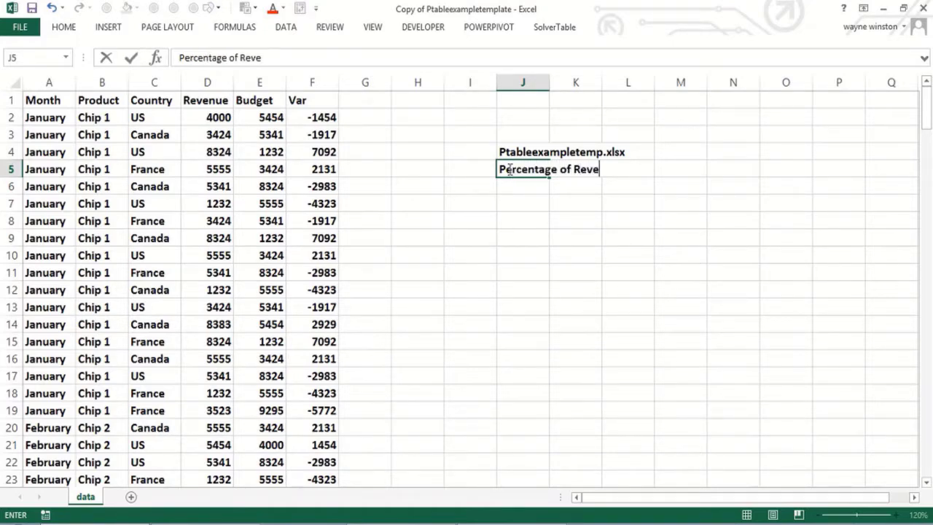
type("nue earned ea")
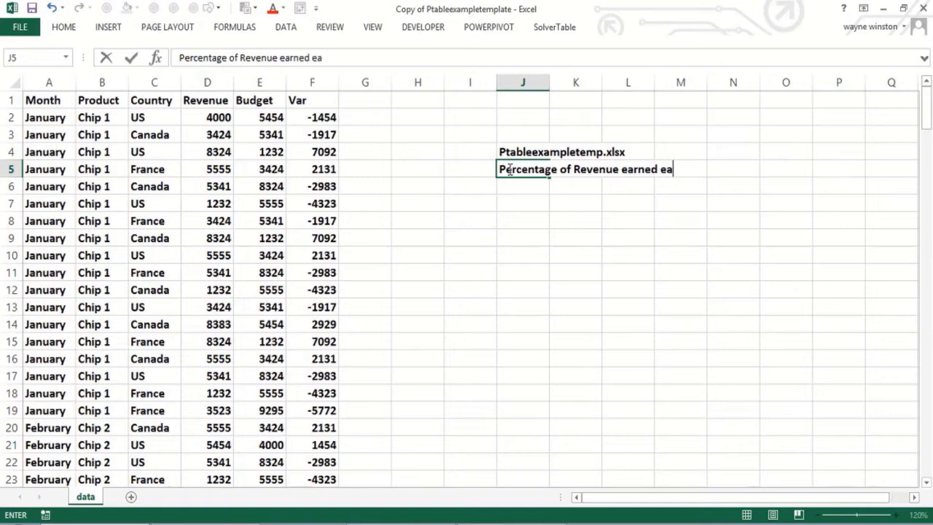
type("ch month")
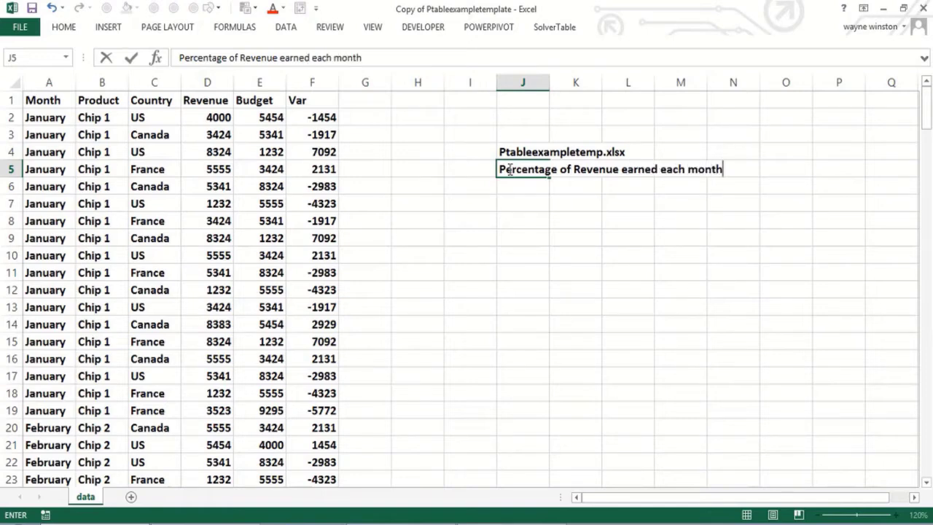
key("Return")
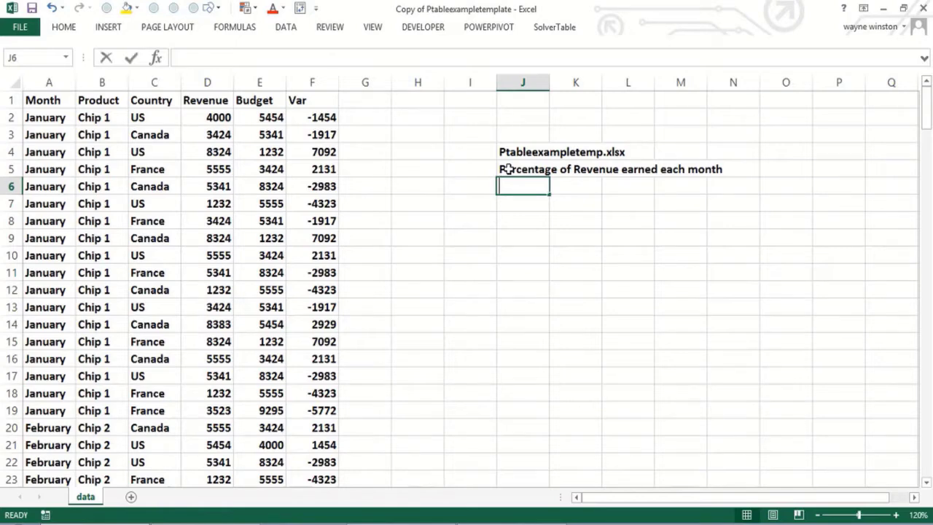
Step: Add the topic "Calculated Field" in cell J6
type("Calculated ")
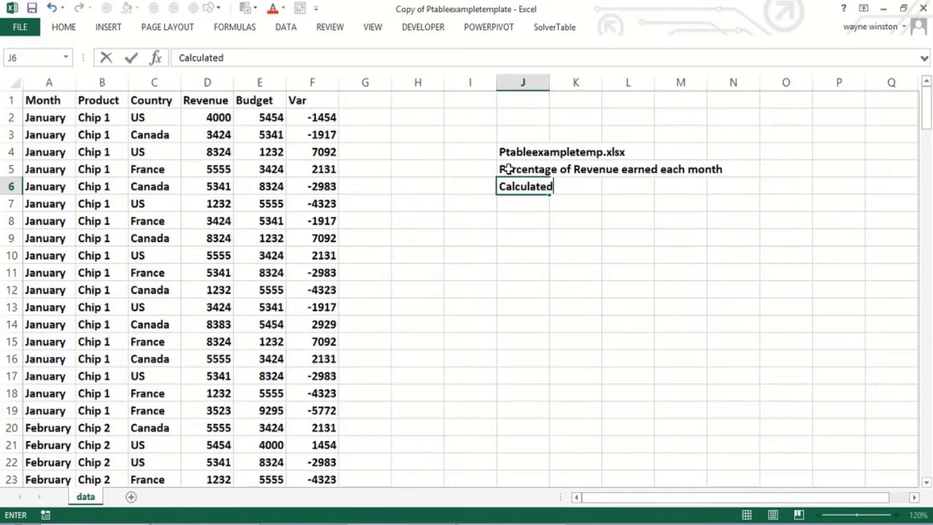
type("Field")
key("Return")
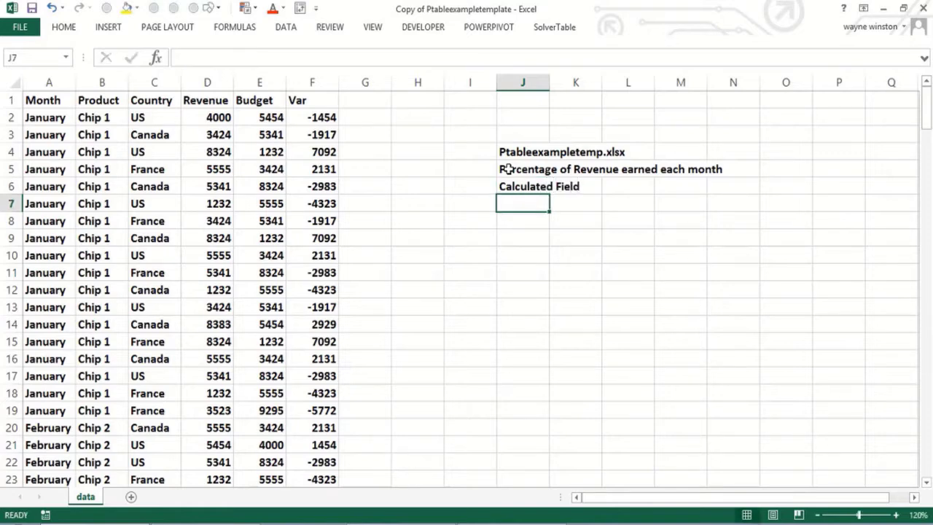
Step: Describe the calculated field in cells J7 and J8 as "Column in PivotTable computed based" and "on other PivotTable Columns"
type("COlun")
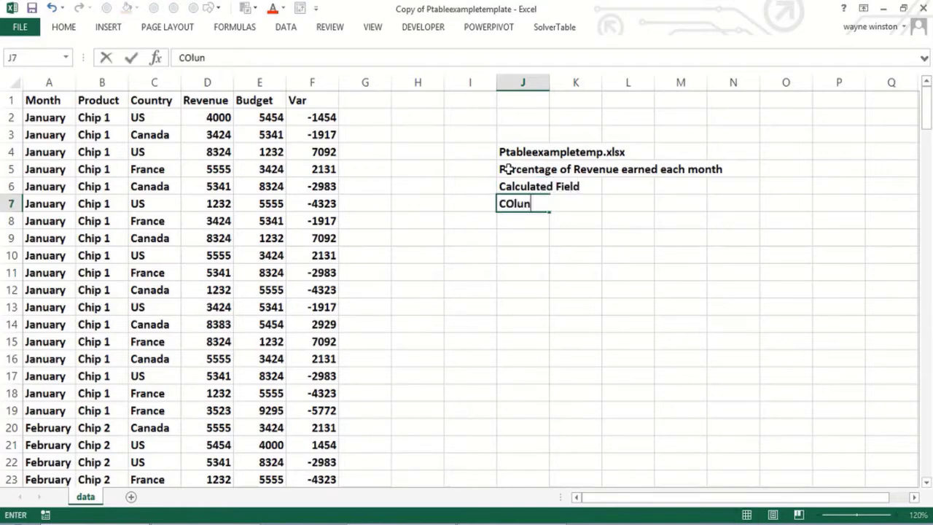
key("BackSpace")
type("mn in Pivot")
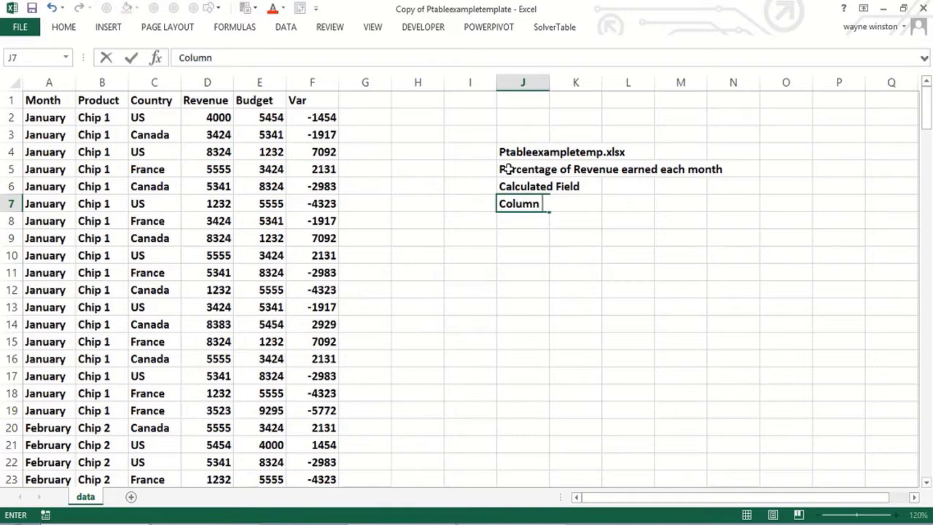
type("Ta")
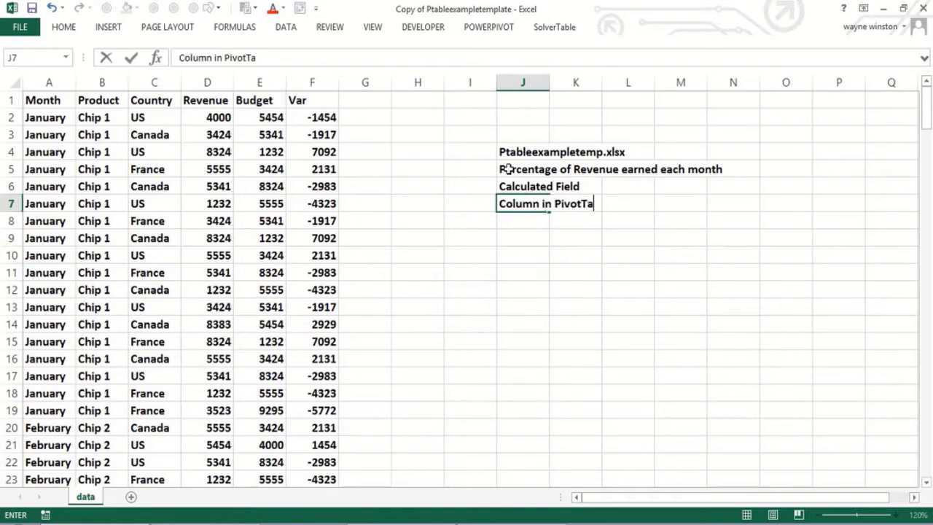
type("ble computed based")
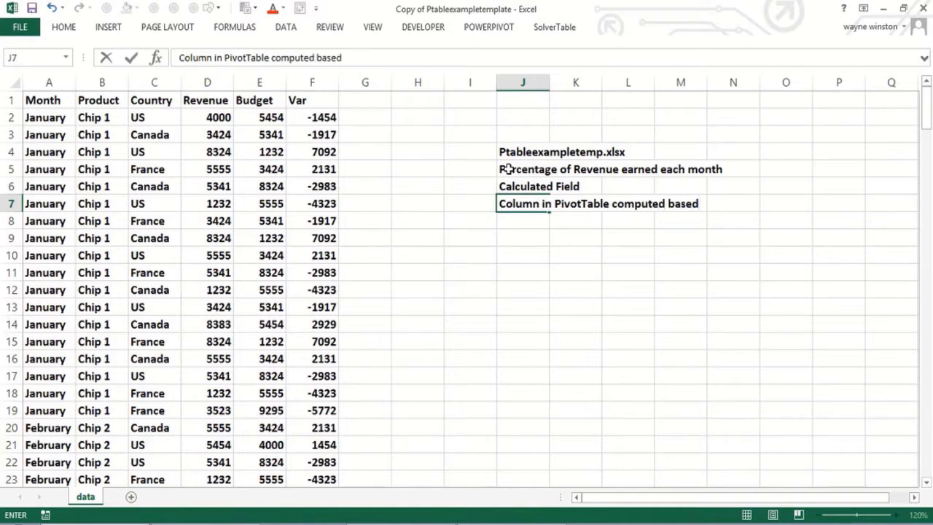
key("Return")
type("on oth")
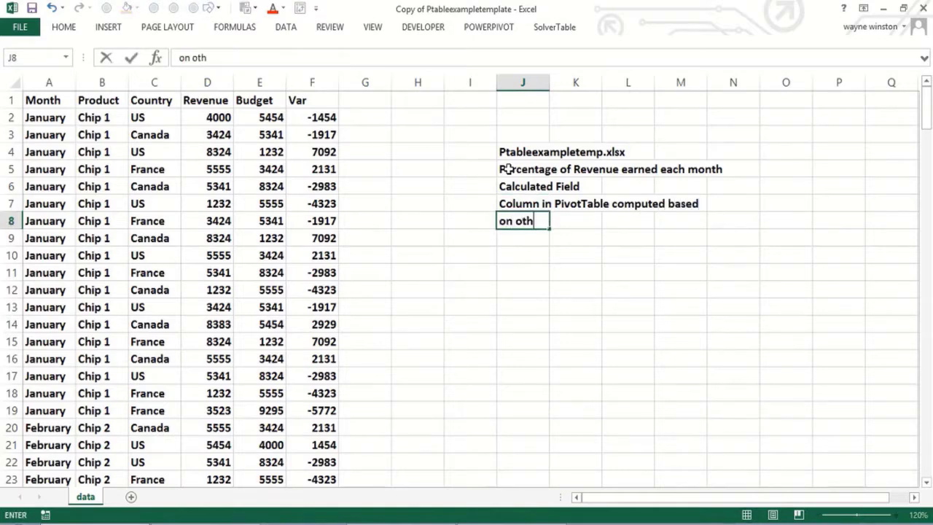
type("er PivotTa")
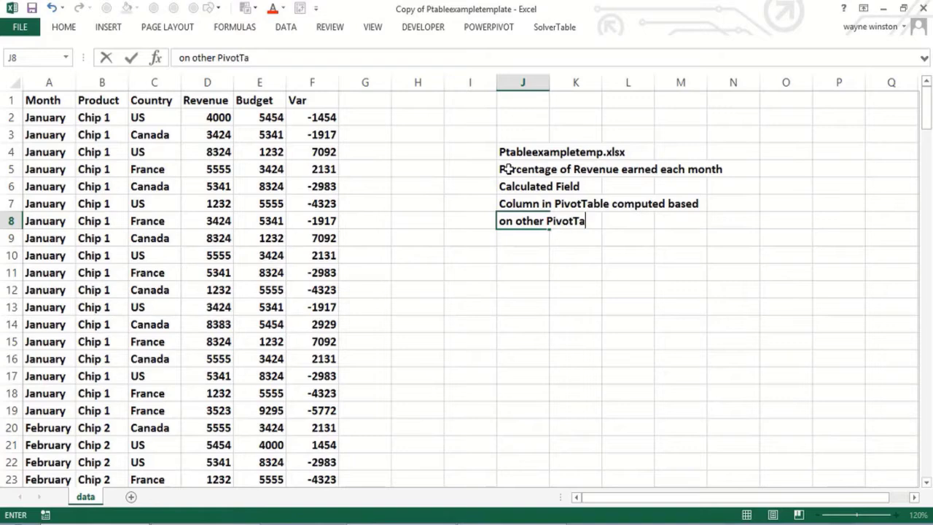
type("ble Columns")
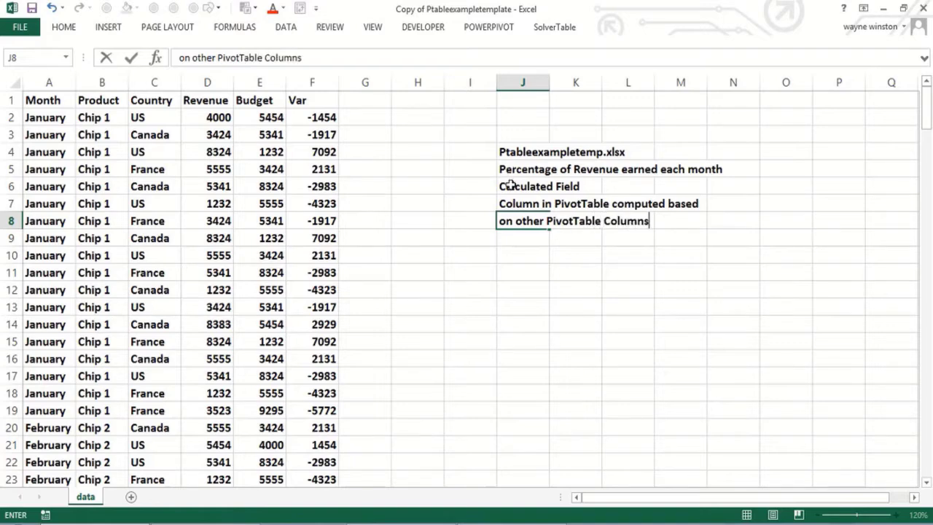
key("Return")
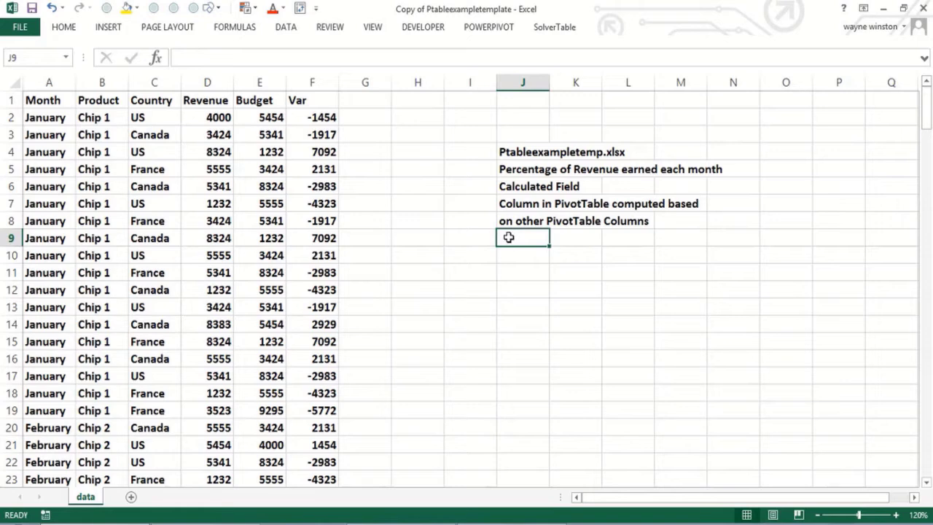
Step: Add the topic GETPIVOTDATA in cell J9, beneath the calculated field description
type("GETPIVOTD")
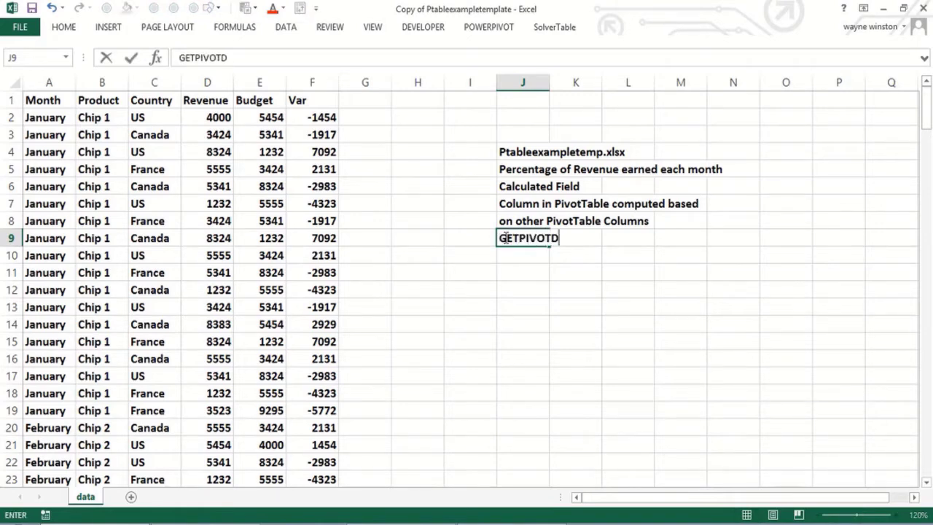
type("ATA")
key("Return")
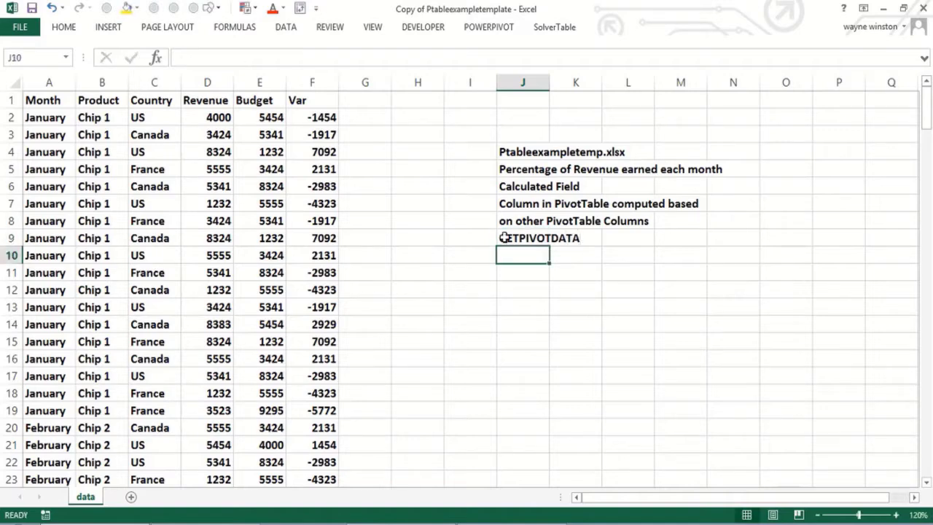
Step: Add the topic "SLICERS and FILTERS" in cell J10, below GETPIVOTDATA
type("SLICERS")
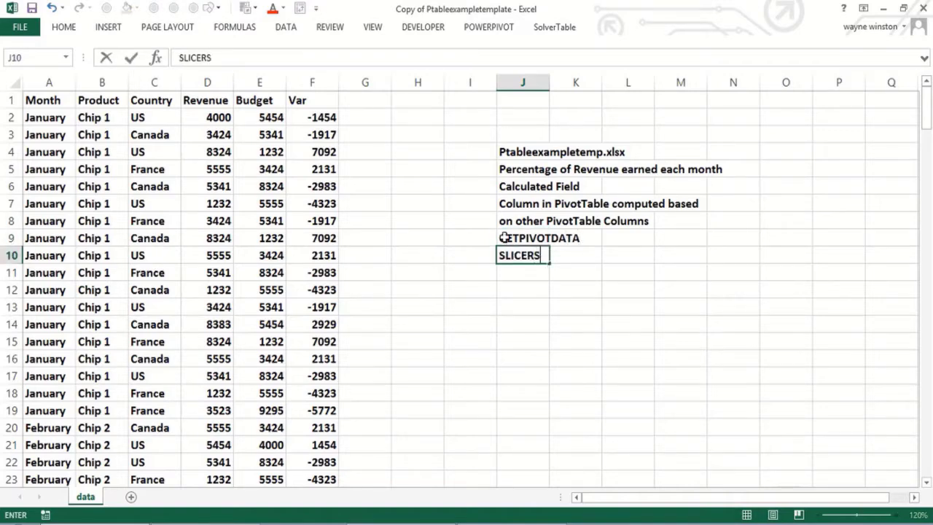
type(" and FIL")
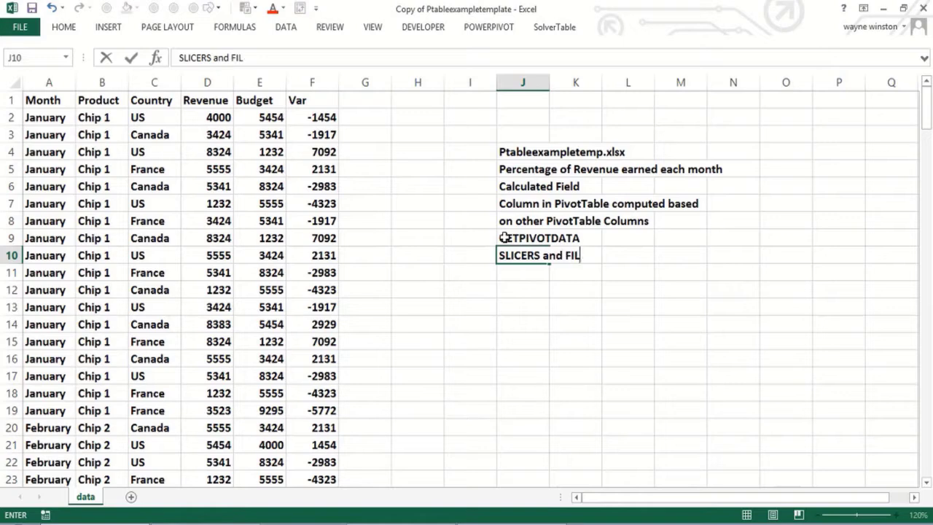
type("TERS")
key("Return")
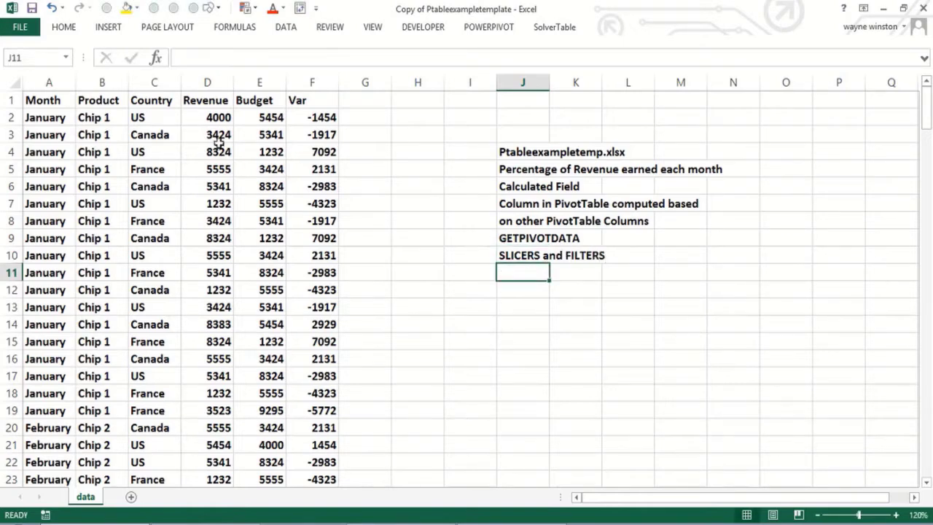
left_click(154, 151)
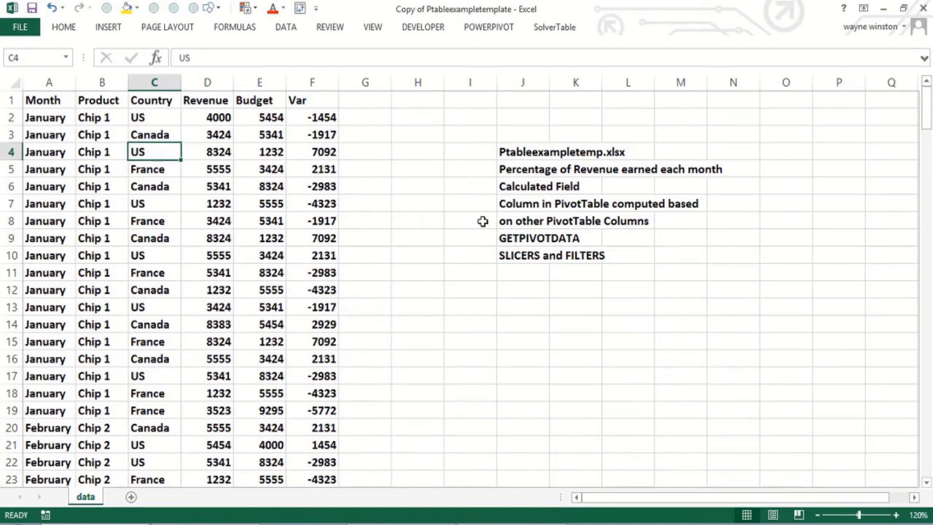
left_click(537, 173)
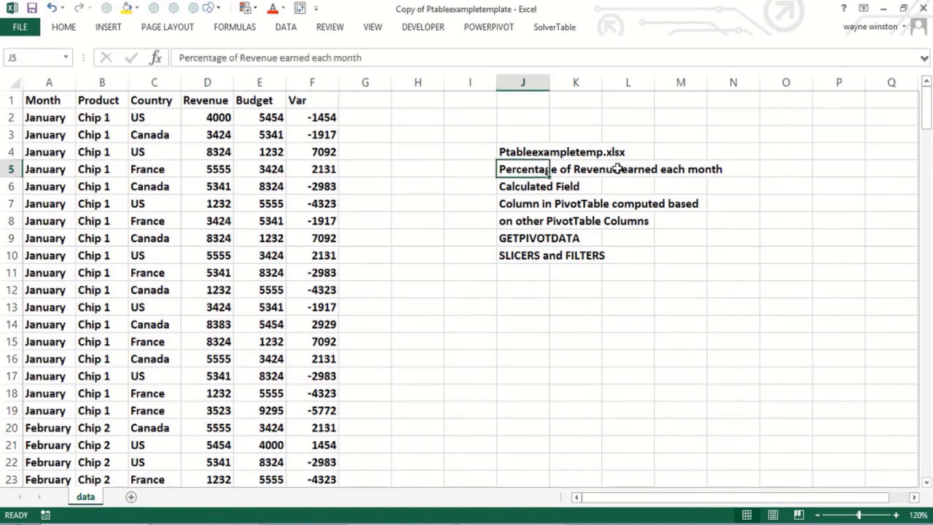
left_click(685, 169)
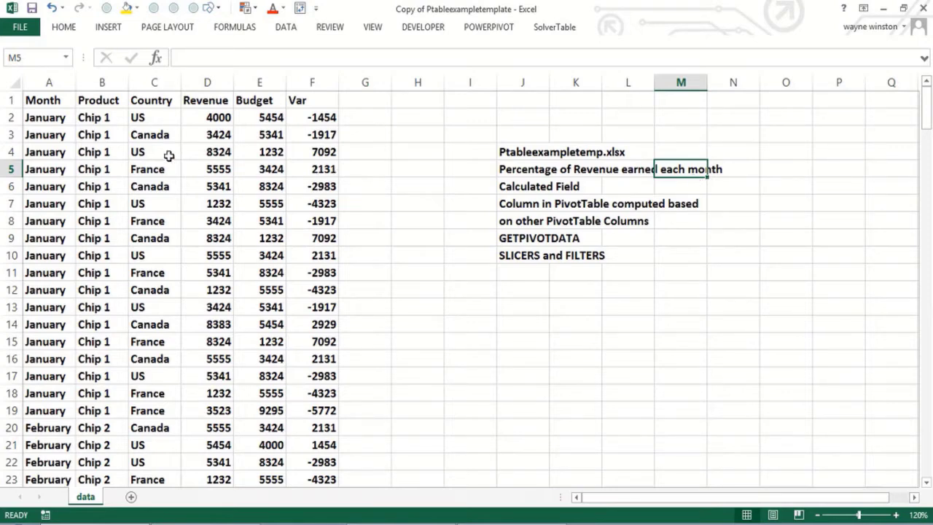
left_click(146, 151)
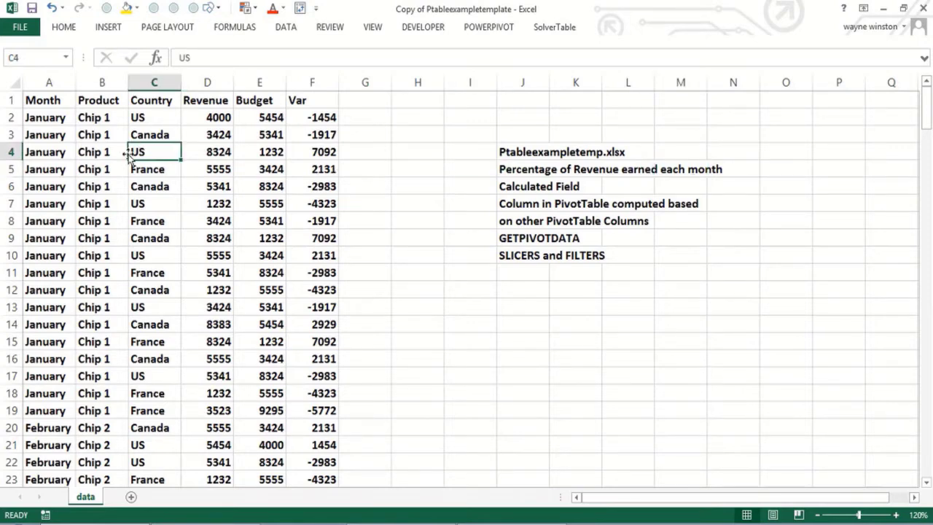
left_click(102, 152)
left_click(148, 167)
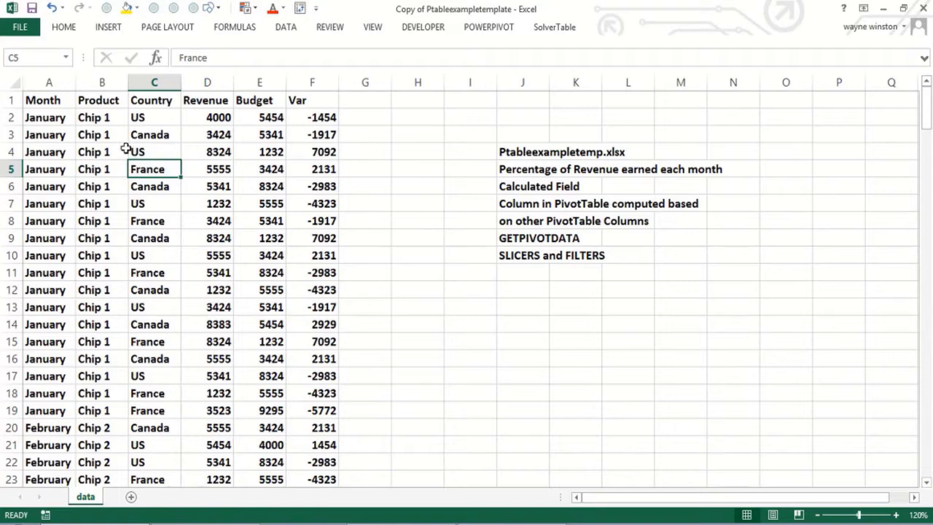
left_click(93, 153)
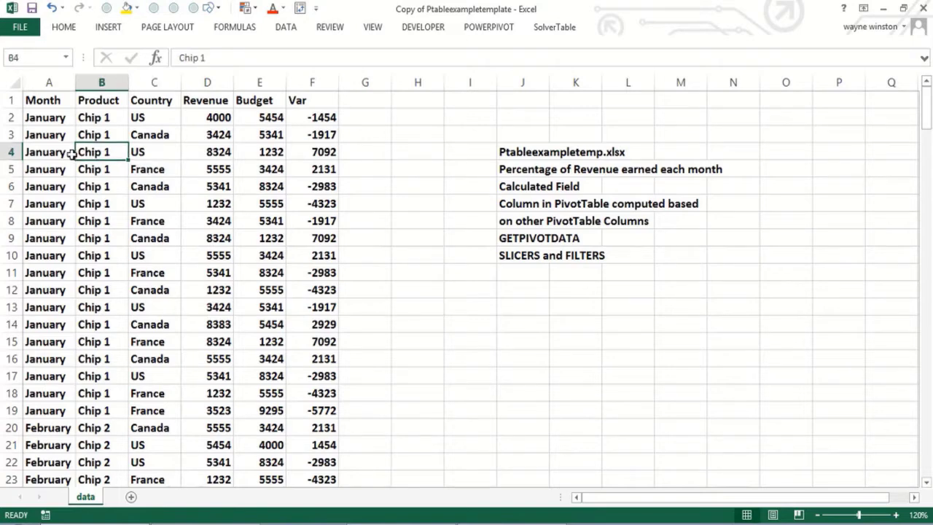
Step: Create a PivotTable on a new worksheet from the sales data range A1:F208
left_click(73, 151)
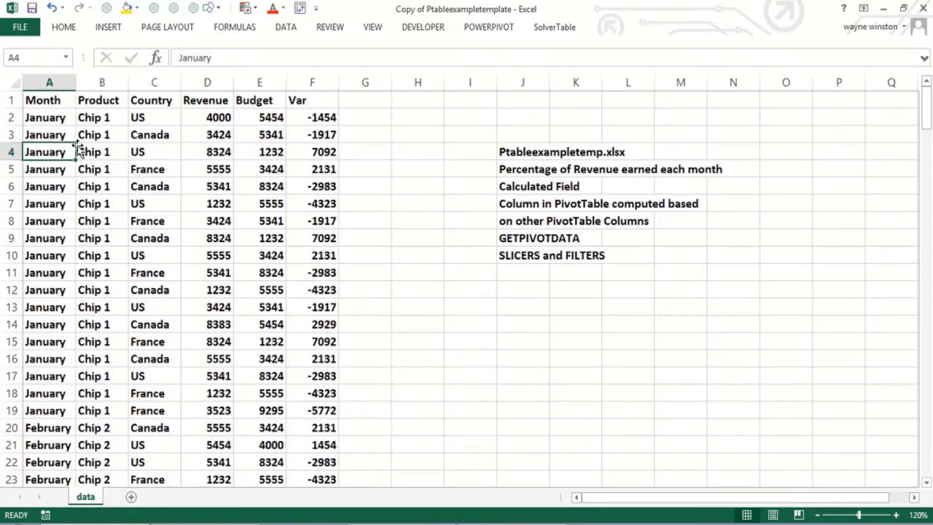
left_click(110, 29)
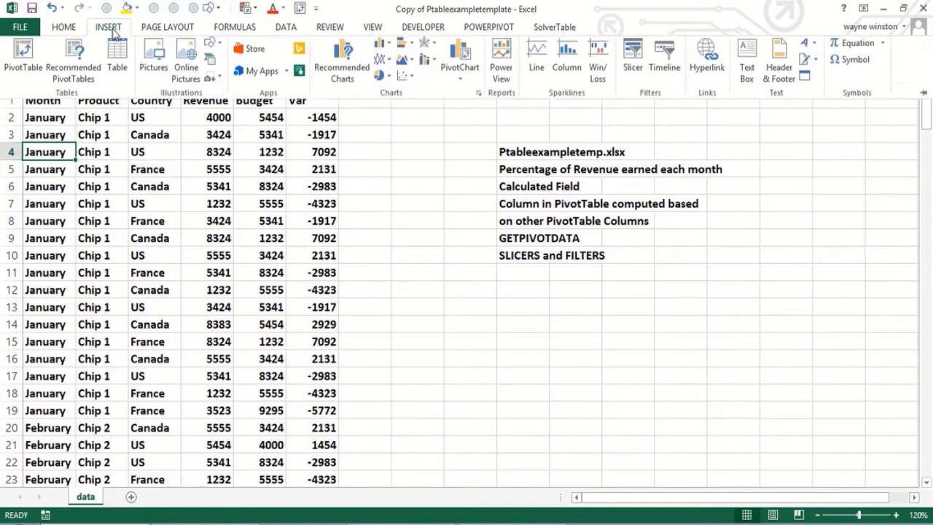
left_click(21, 67)
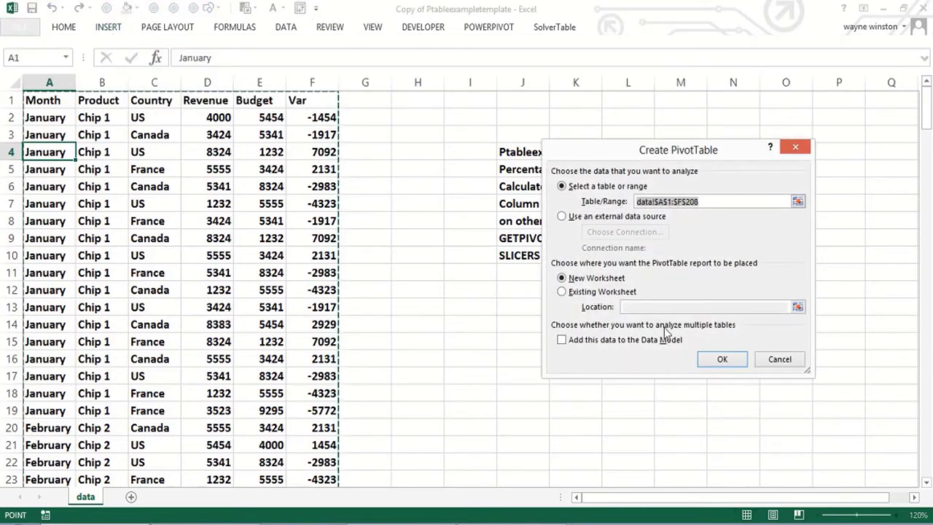
left_click(718, 358)
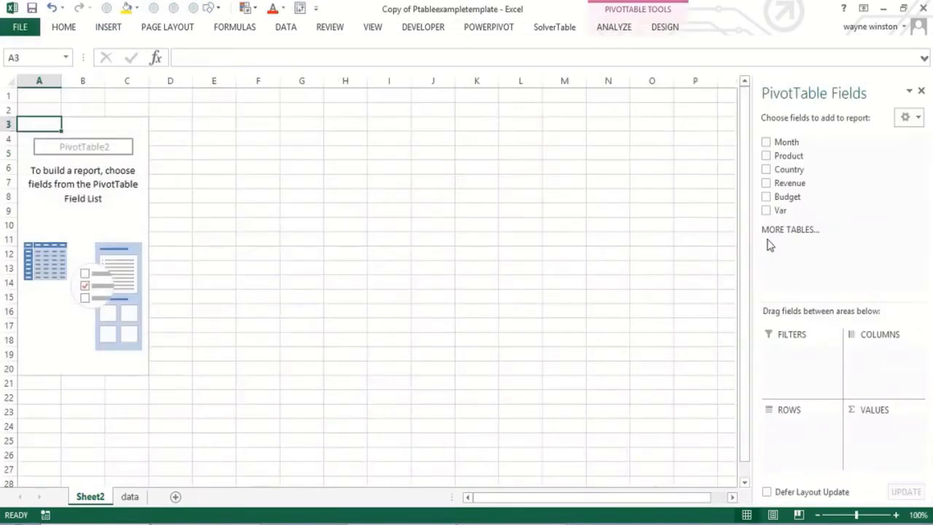
Step: Add the Revenue, Budget and Var fields to the PivotTable as summed values
left_click(766, 184)
left_click(766, 197)
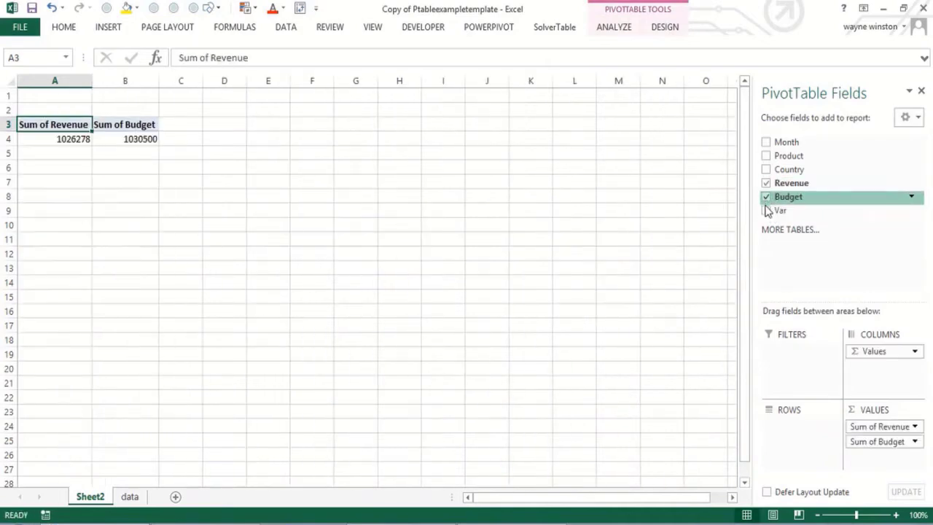
left_click(766, 210)
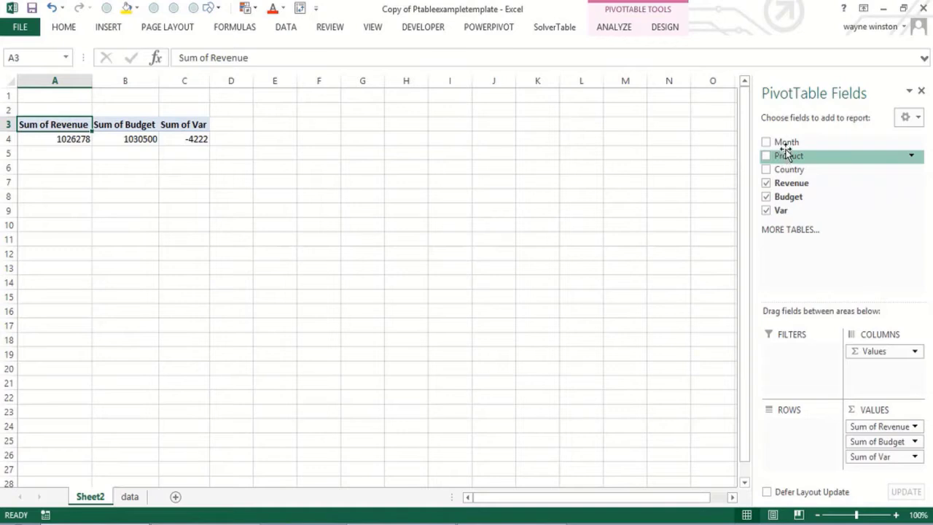
Step: Place Month in the PivotTable rows and use Product and Country as report filters
left_click_drag(787, 143, 795, 439)
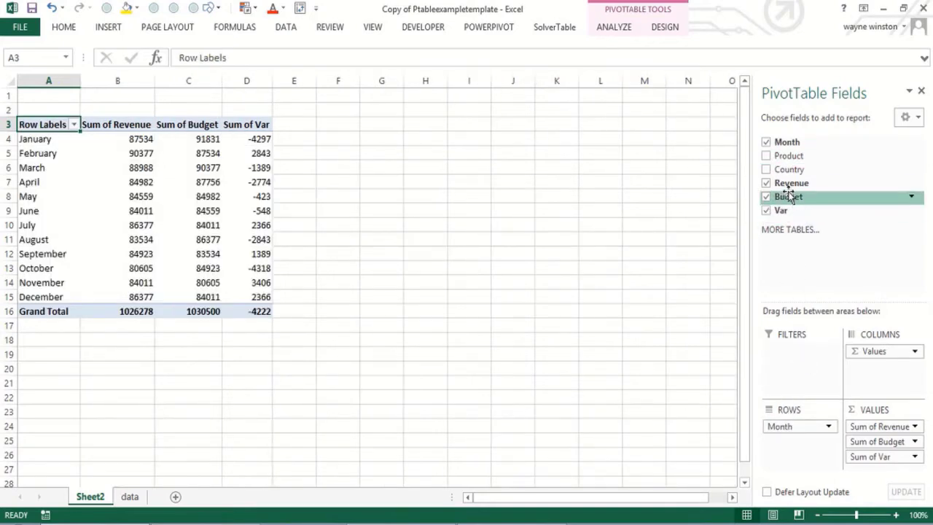
left_click_drag(788, 157, 792, 357)
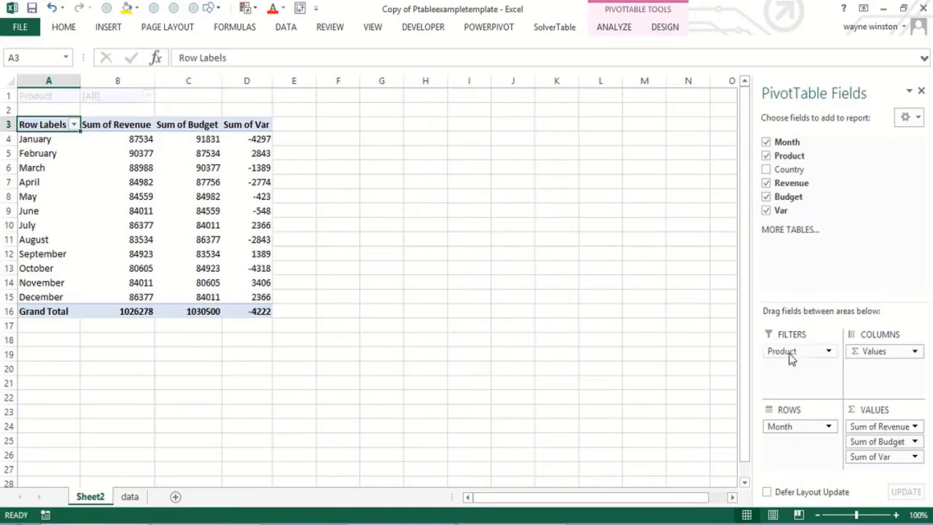
left_click_drag(792, 170, 789, 372)
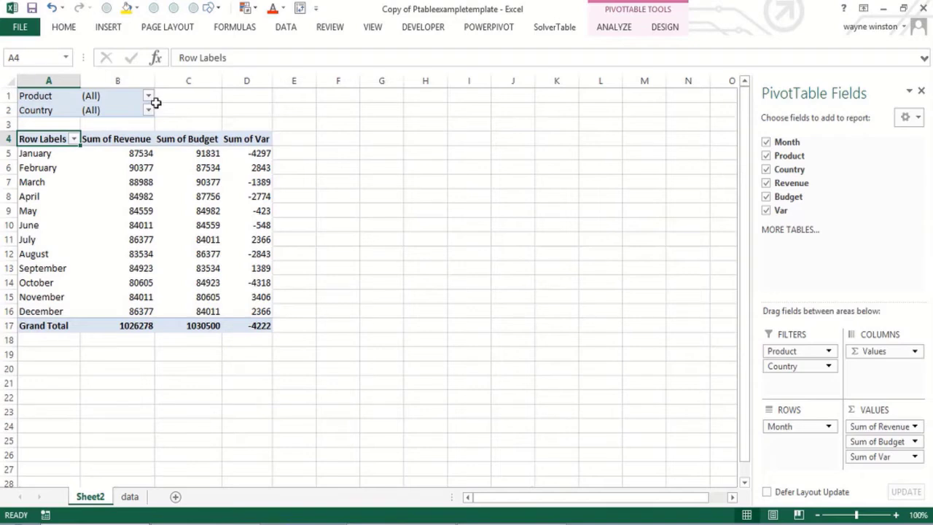
Step: Add Revenue to the values a second time, between Budget and Var, and name it "Month;y Percentage of Revenue"
mouse_move(141, 165)
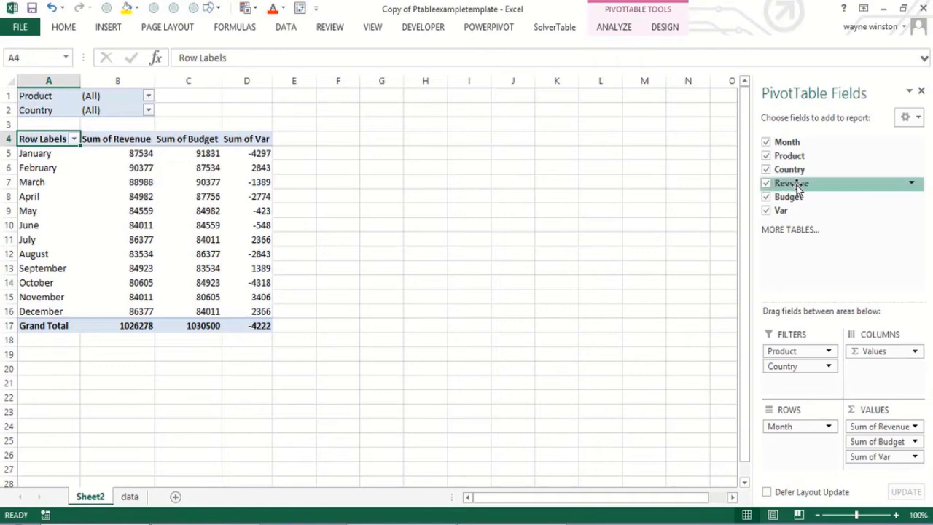
left_click_drag(794, 186, 884, 446)
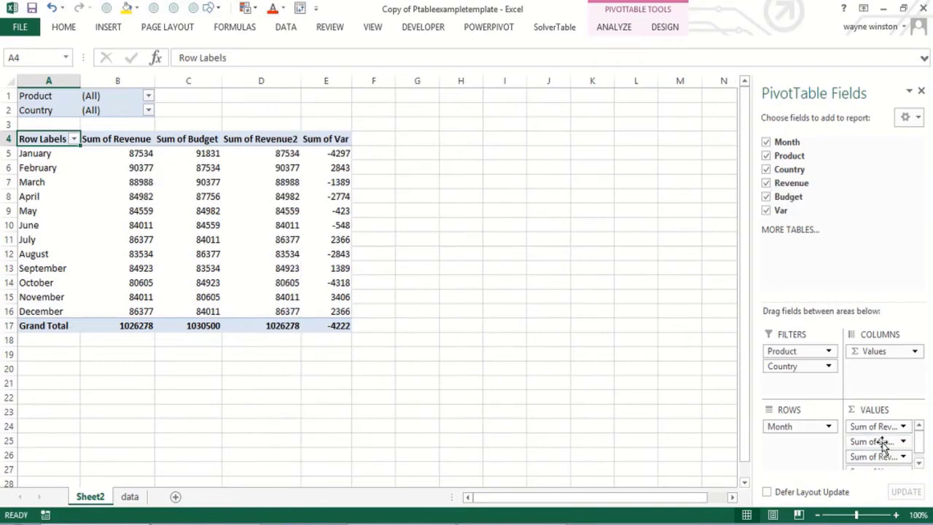
double_click(274, 141)
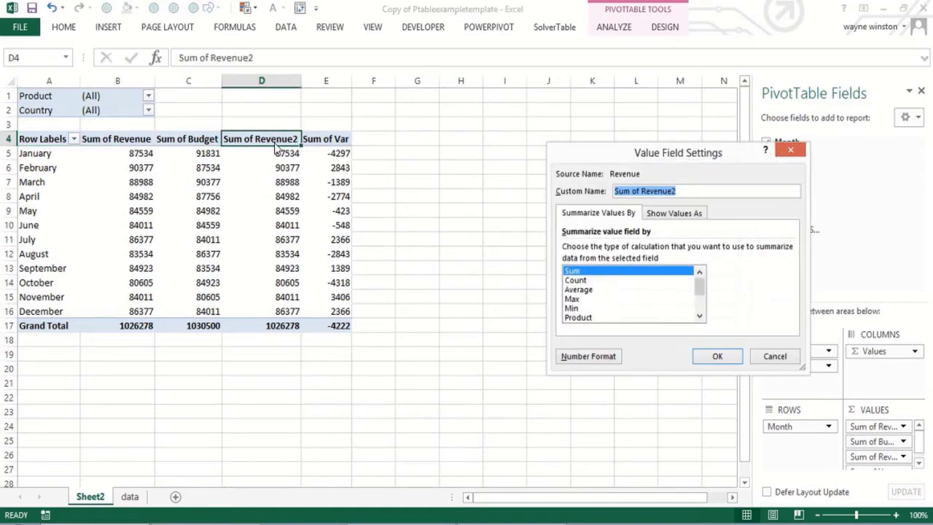
left_click_drag(678, 191, 611, 187)
type("Mo")
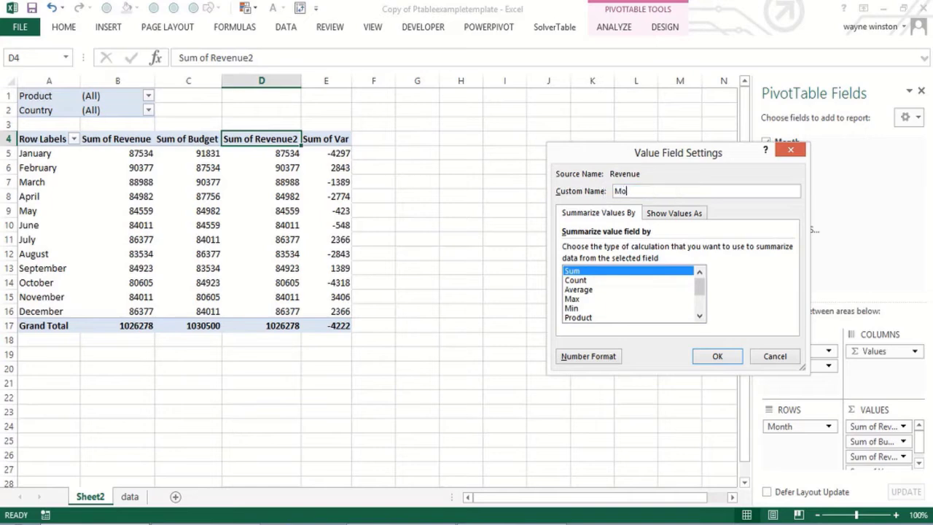
type("nthly Percentage of Revenue")
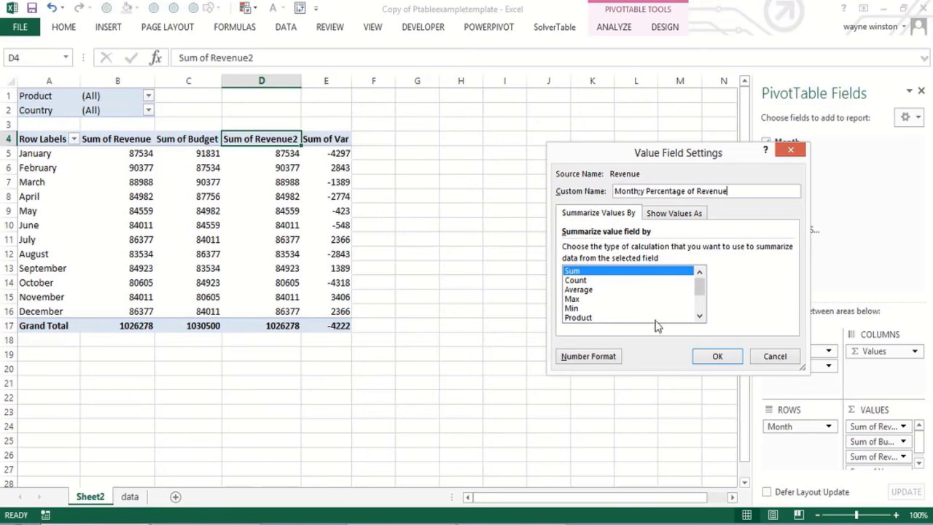
left_click(717, 359)
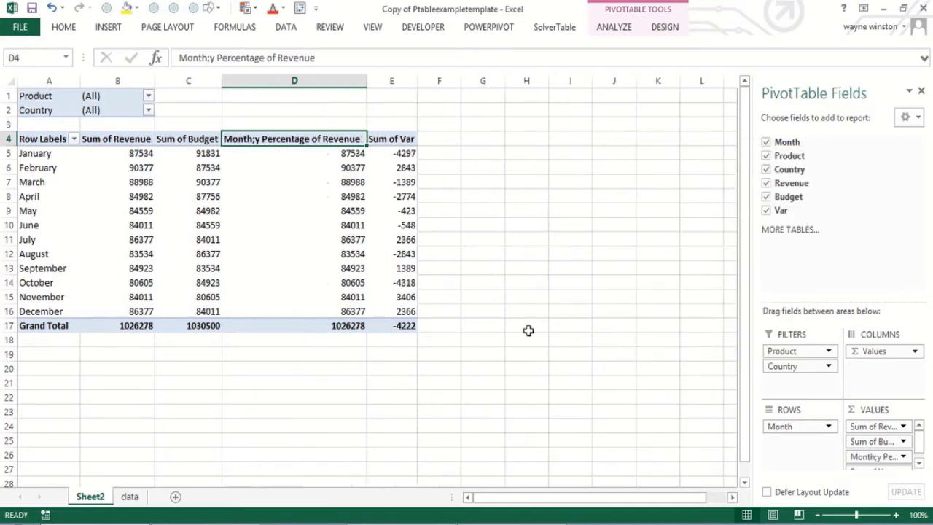
Step: Show the values of the second revenue column as % of Column Total
right_click(293, 184)
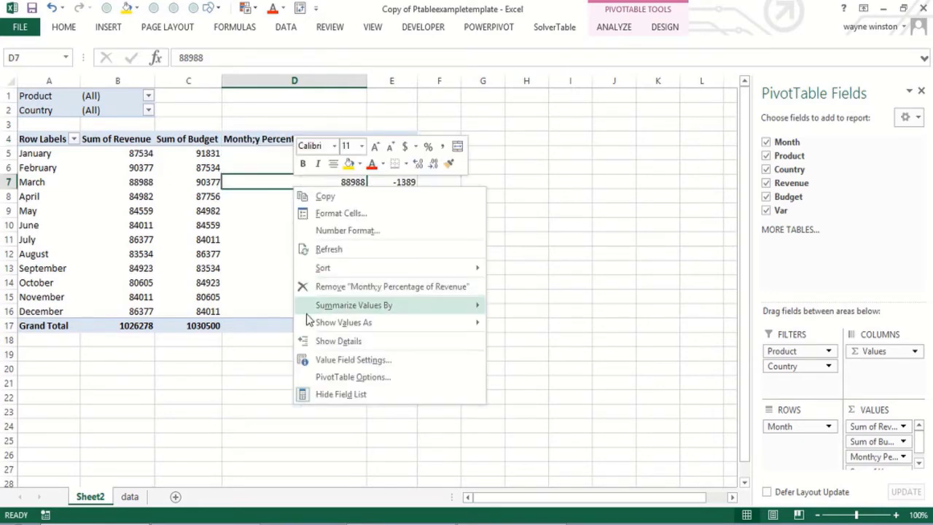
left_click(357, 361)
left_click(371, 308)
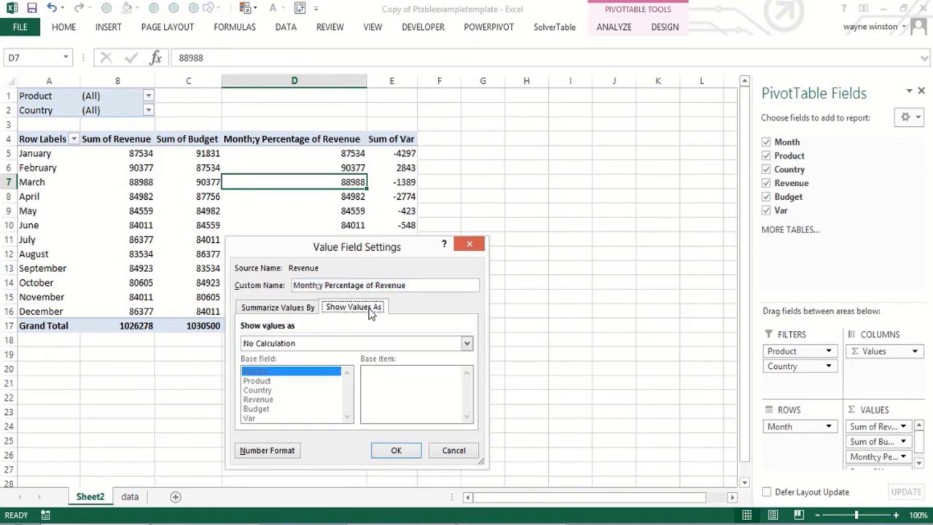
left_click(467, 343)
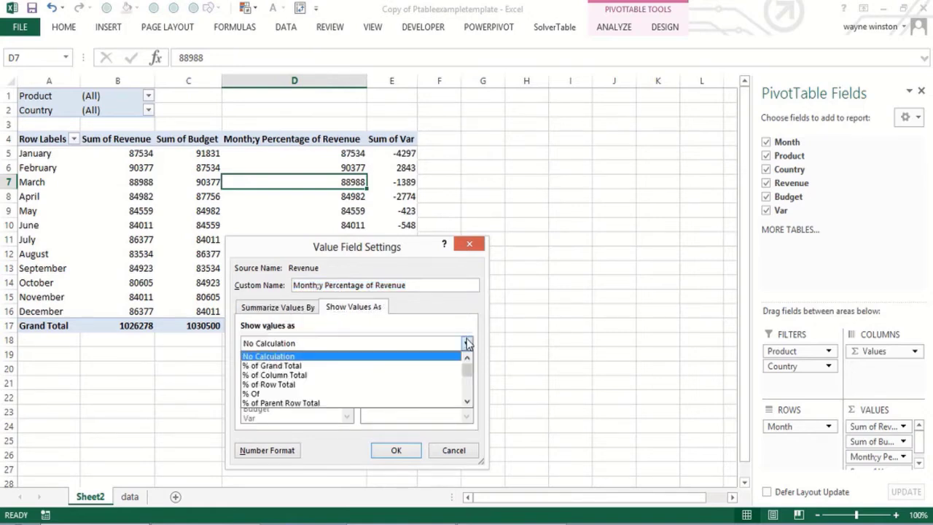
left_click(308, 374)
left_click(396, 450)
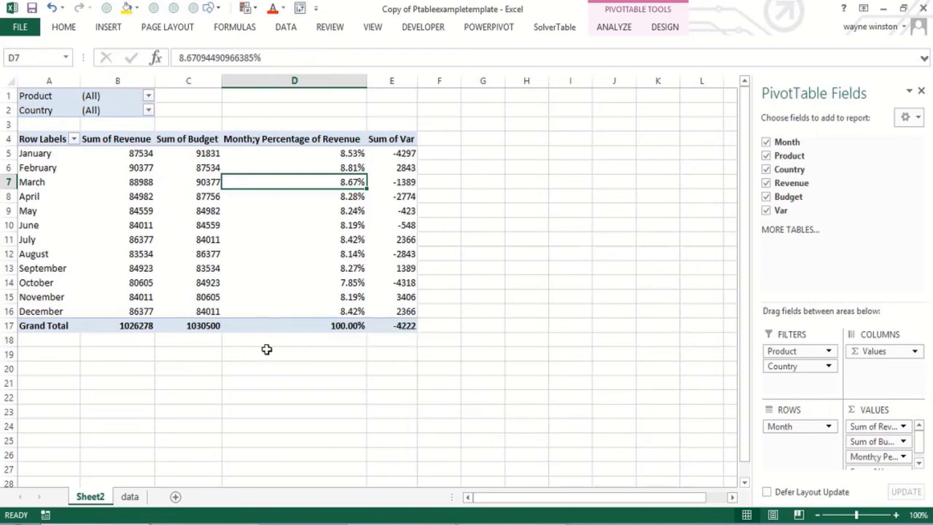
Step: Enter the note "Little seasonality" in cell D20 below the PivotTable and make it bold
left_click(314, 368)
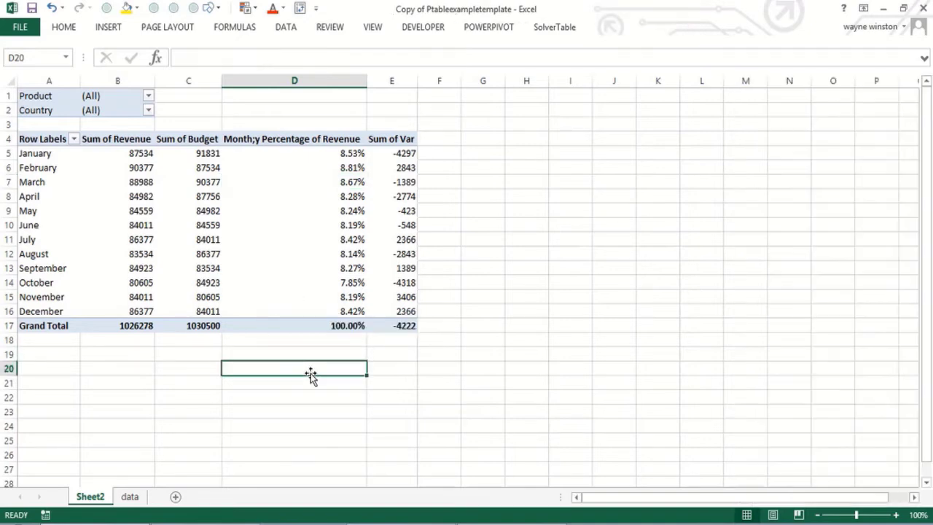
type("Little sw")
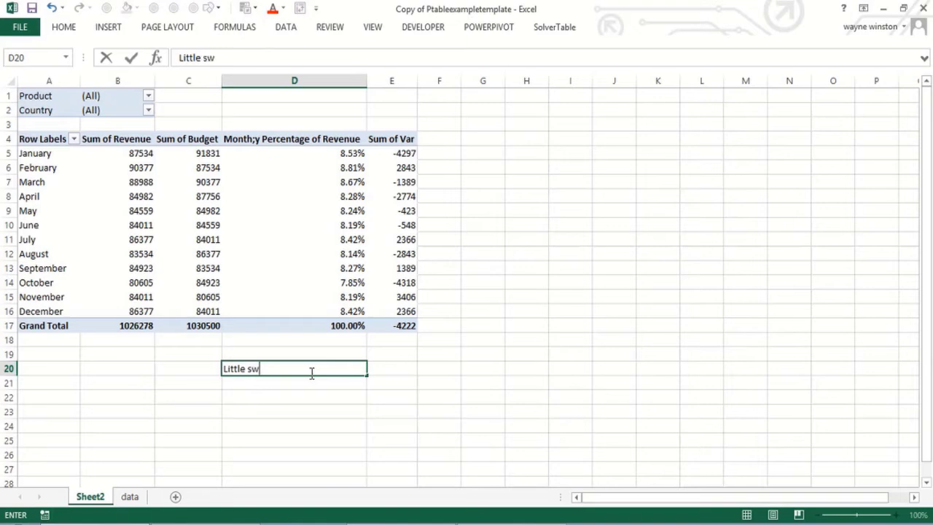
key("BackSpace")
type("easonality")
key("Return")
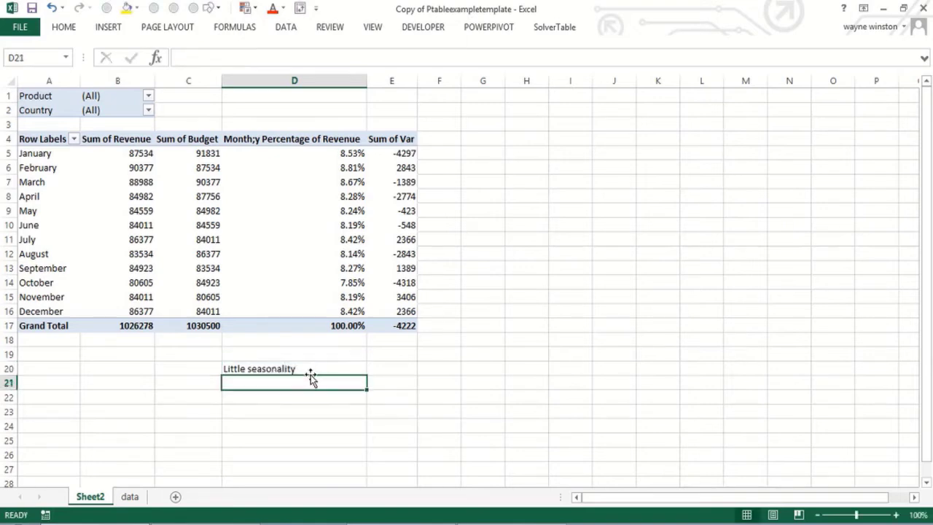
left_click(311, 368)
key("ctrl+b")
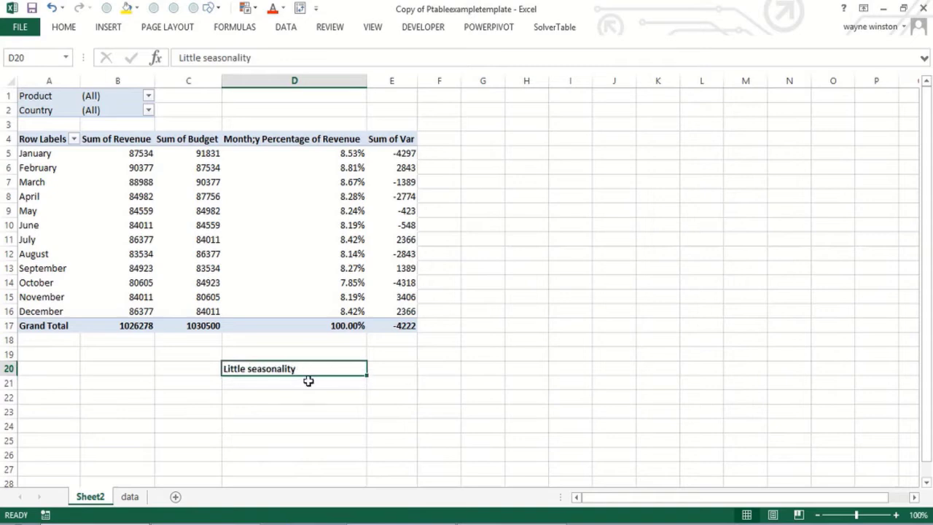
Step: Enter the note "For each month compute Var/Budget" in cell D22 below the PivotTable
left_click(897, 514)
left_click(897, 515)
left_click(360, 456)
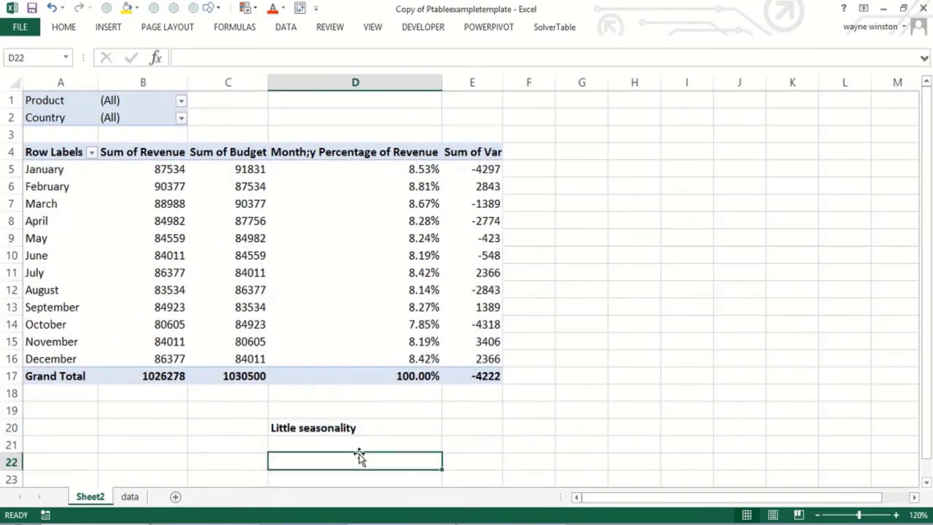
type("For each m")
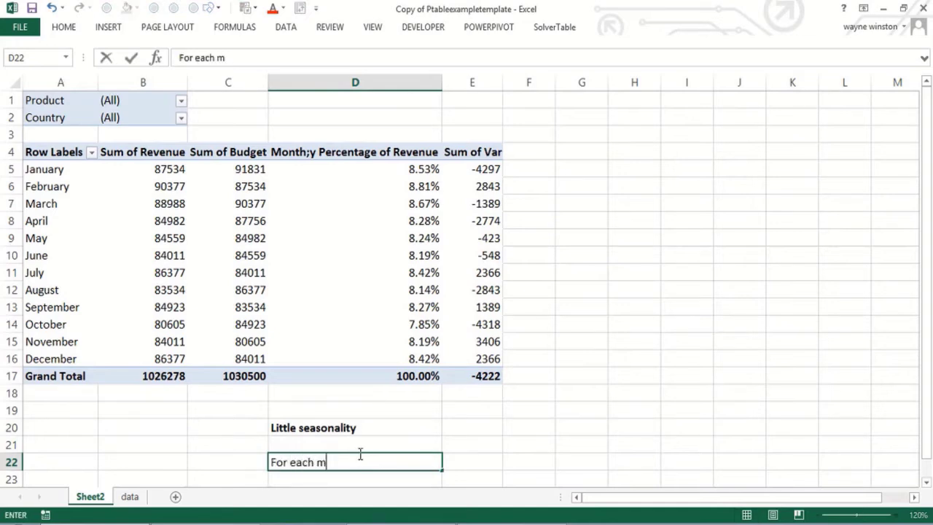
type("onth compute")
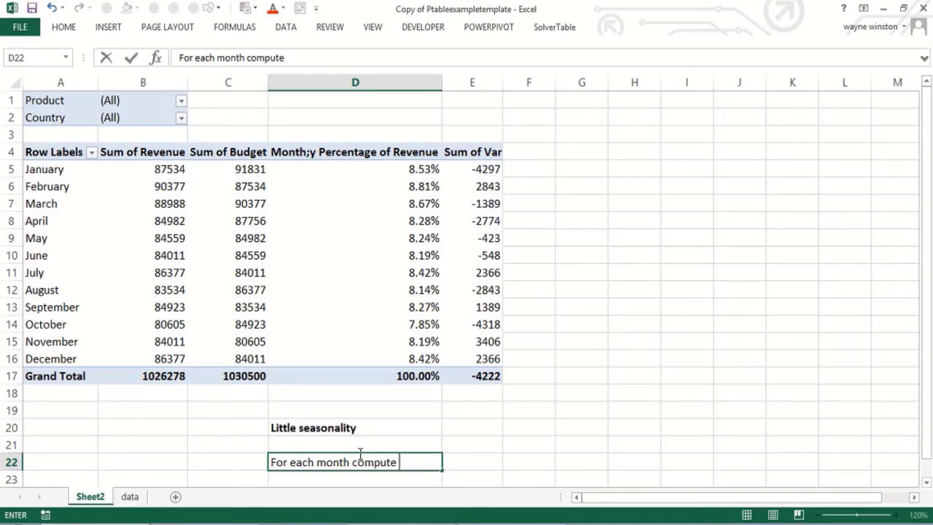
type(" Var/Bude")
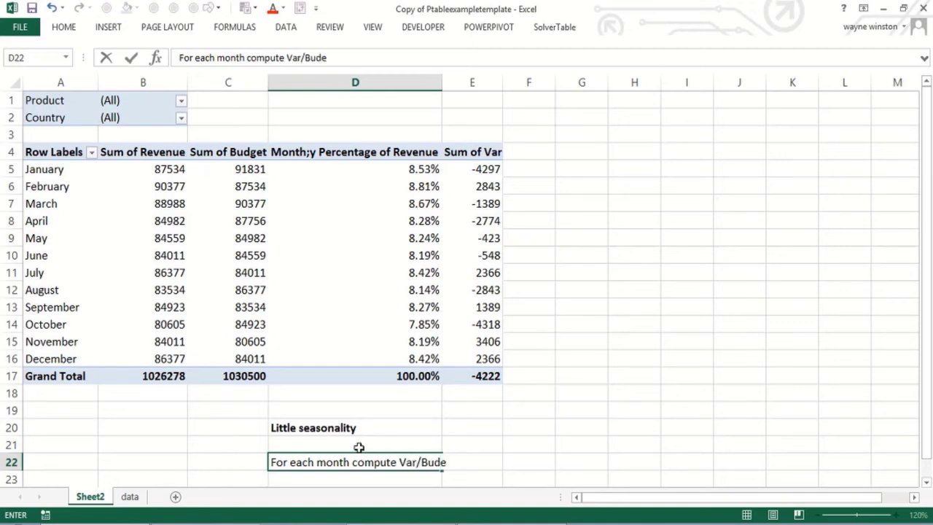
key("BackSpace")
type("get")
key("Return")
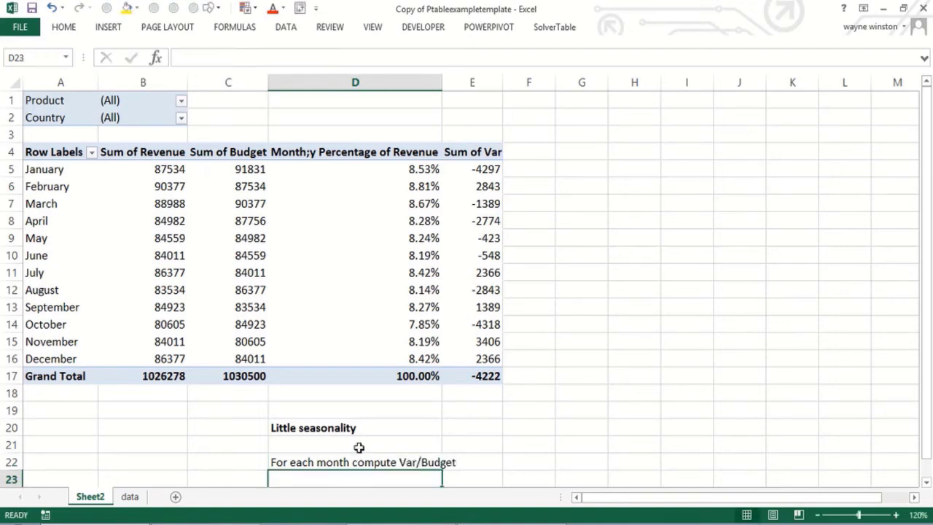
Step: Start a new calculated field in the PivotTable and name it "Var/Budget"
left_click(392, 203)
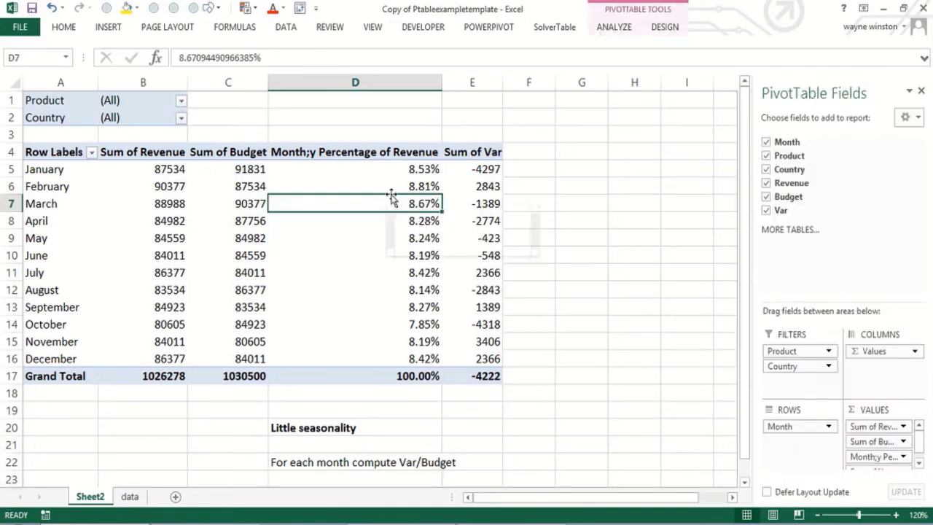
left_click(616, 33)
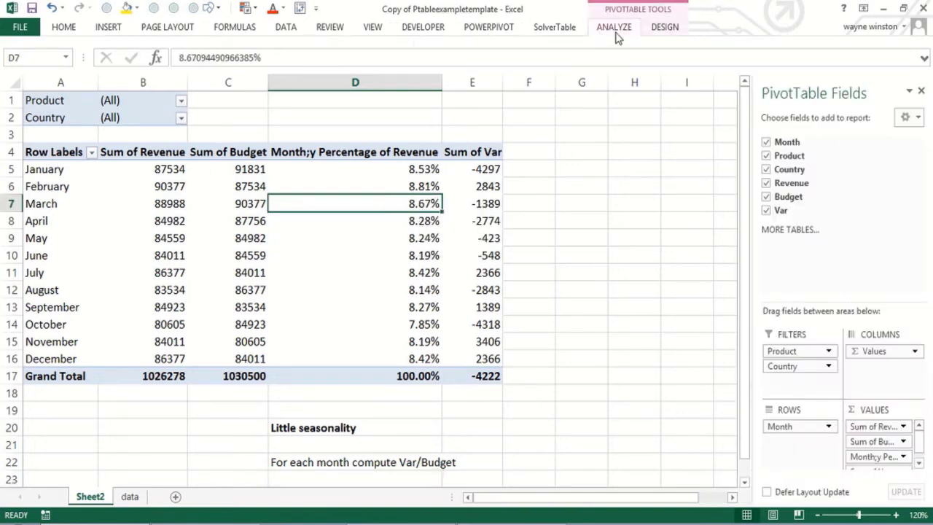
left_click(686, 47)
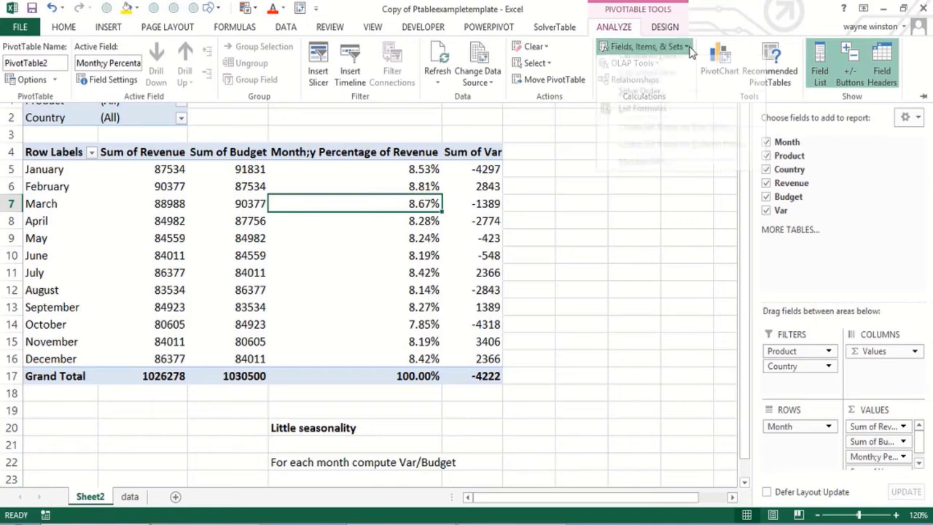
left_click(678, 64)
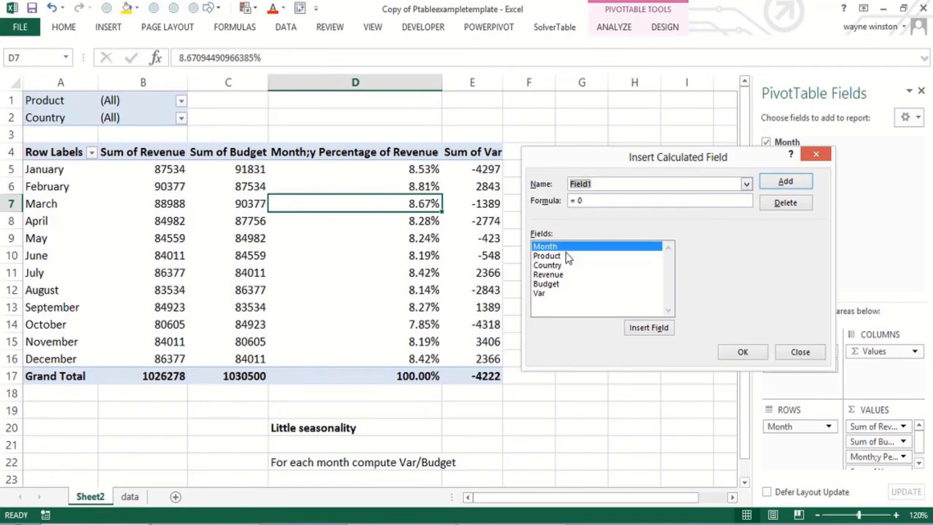
type("Var/")
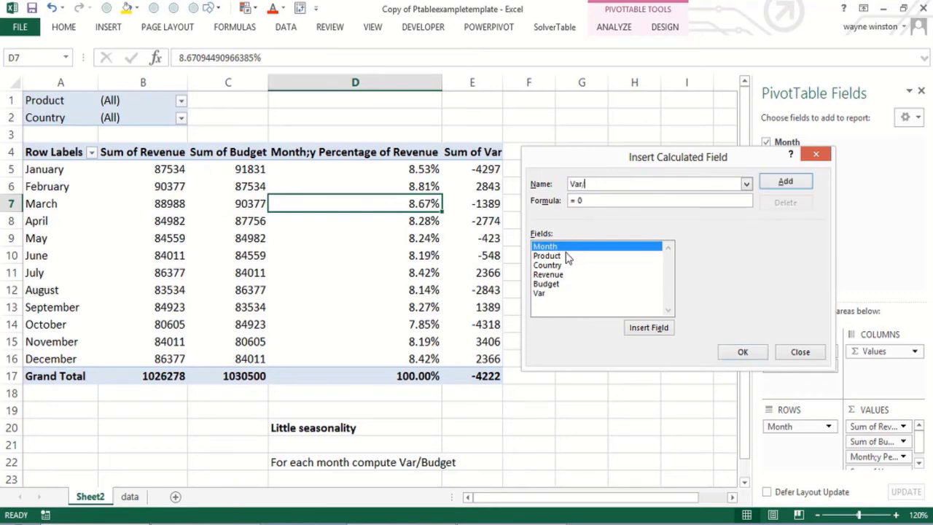
type("Budeg")
Step: Define the calculated field's formula as Var divided by Budget and add it to the PivotTable
left_click(547, 295)
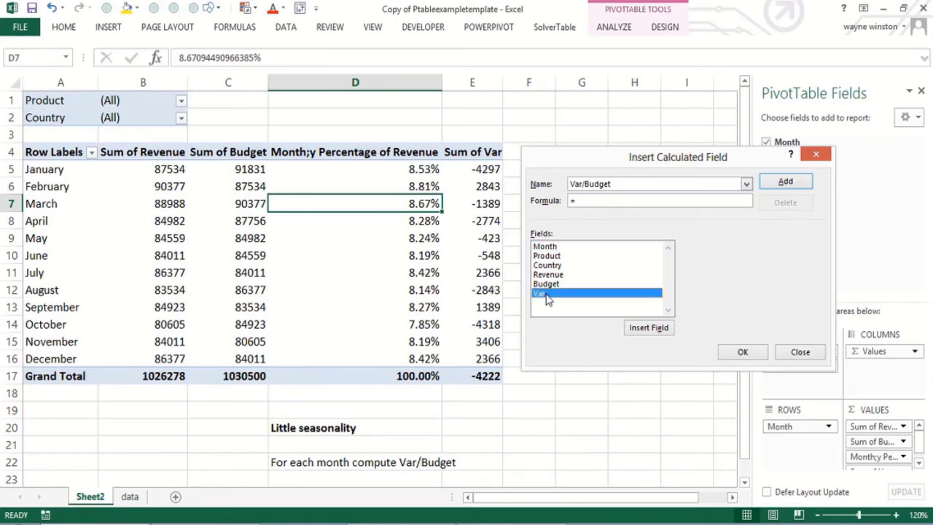
left_click(649, 329)
type("/")
left_click(565, 283)
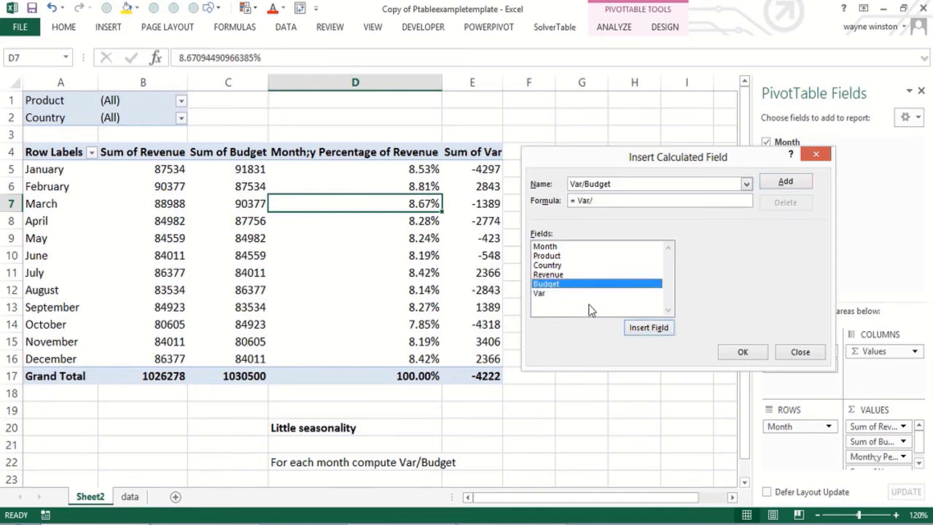
left_click(650, 329)
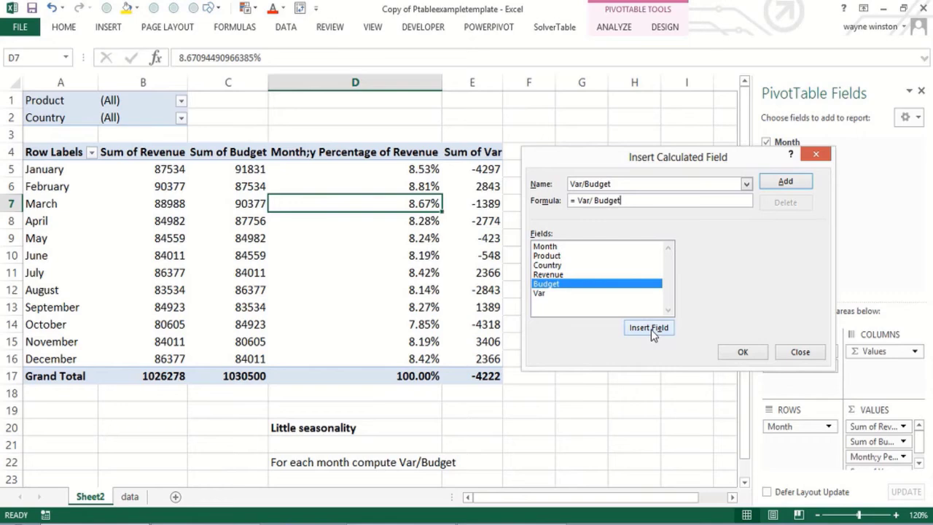
left_click(738, 354)
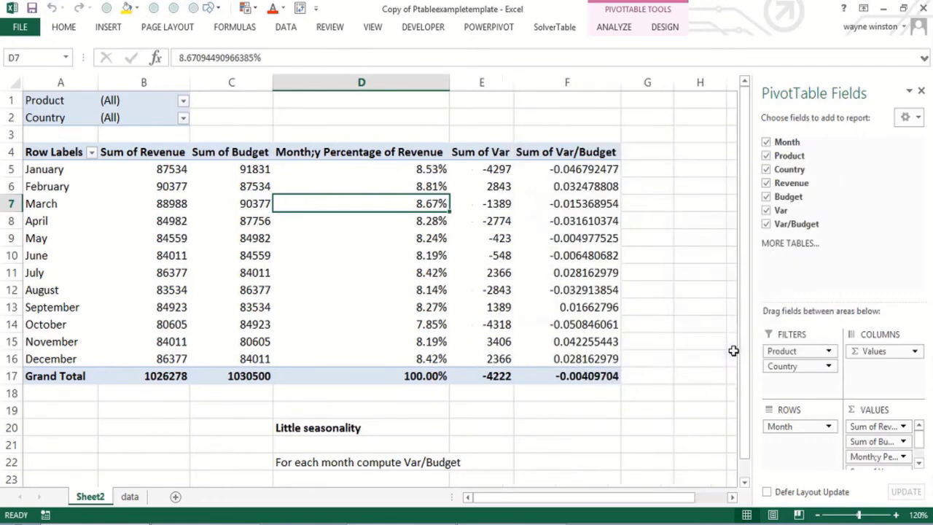
Step: Inspect the Var/Budget values for January, September and November in the PivotTable
left_click(548, 171)
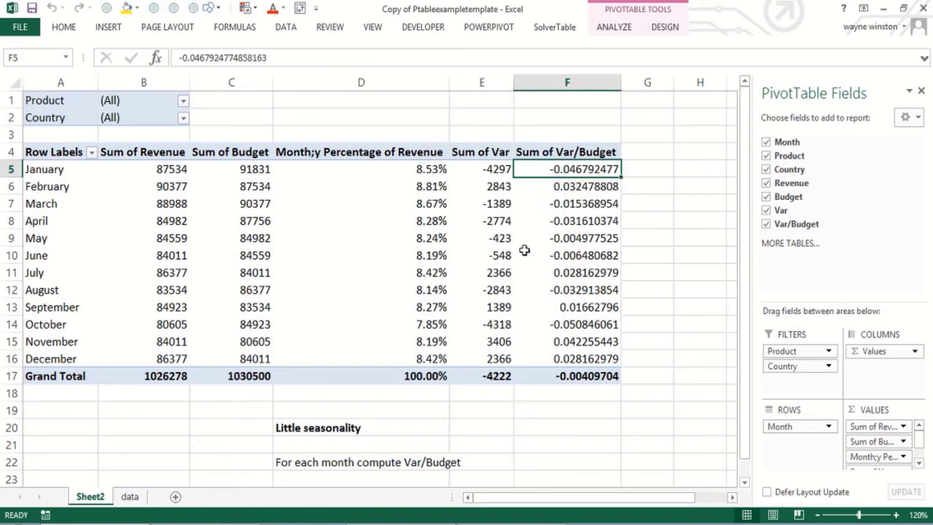
left_click(535, 312)
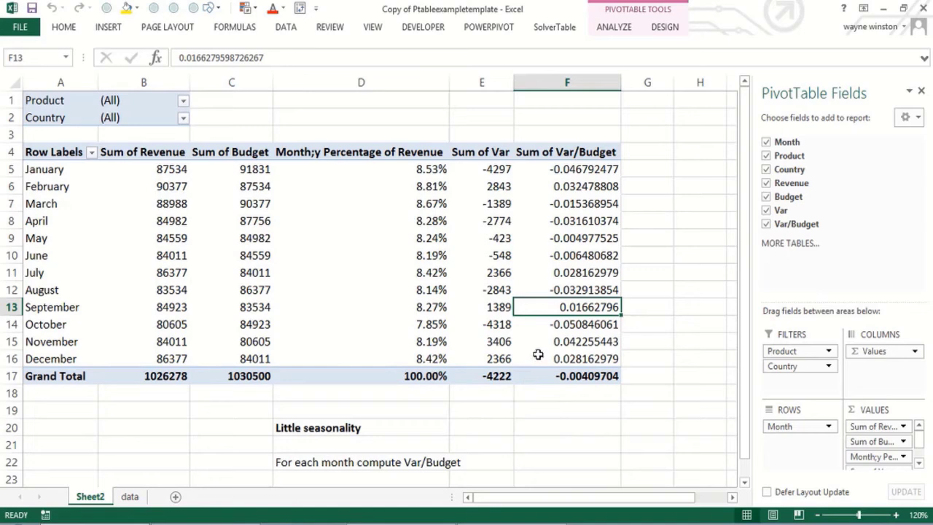
left_click(537, 344)
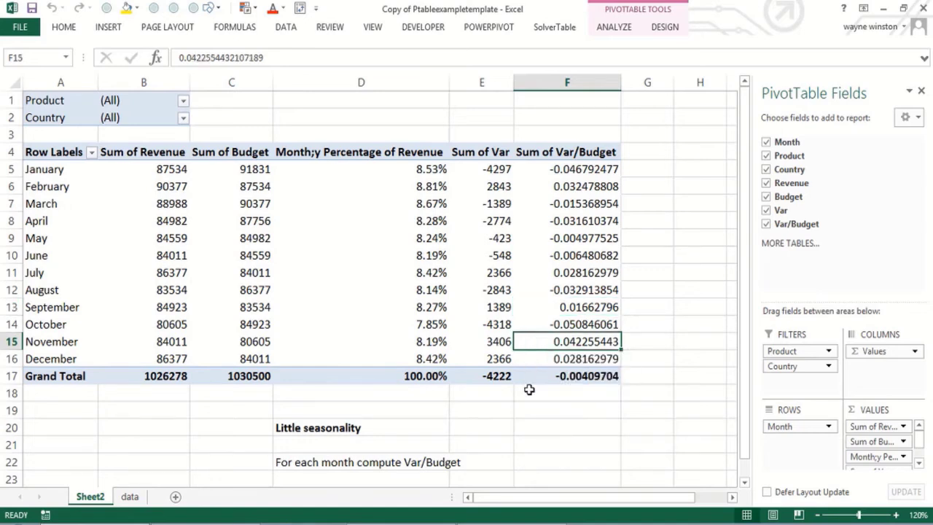
left_click(533, 428)
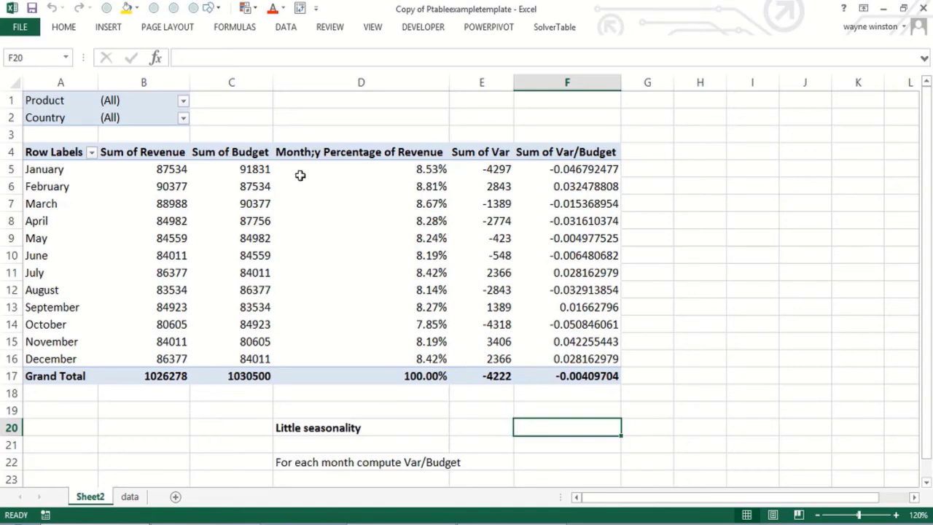
Step: View the items available in the Product report filter without changing the selection
left_click(185, 103)
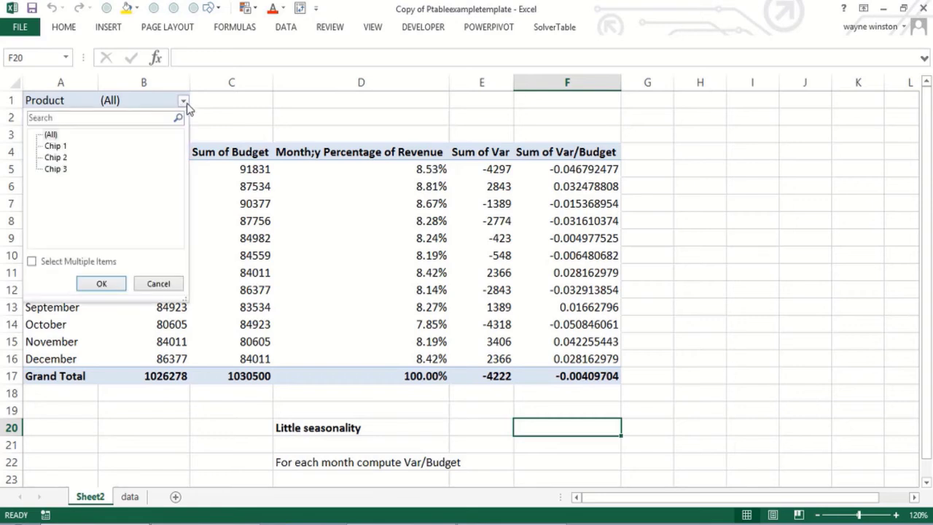
left_click(311, 107)
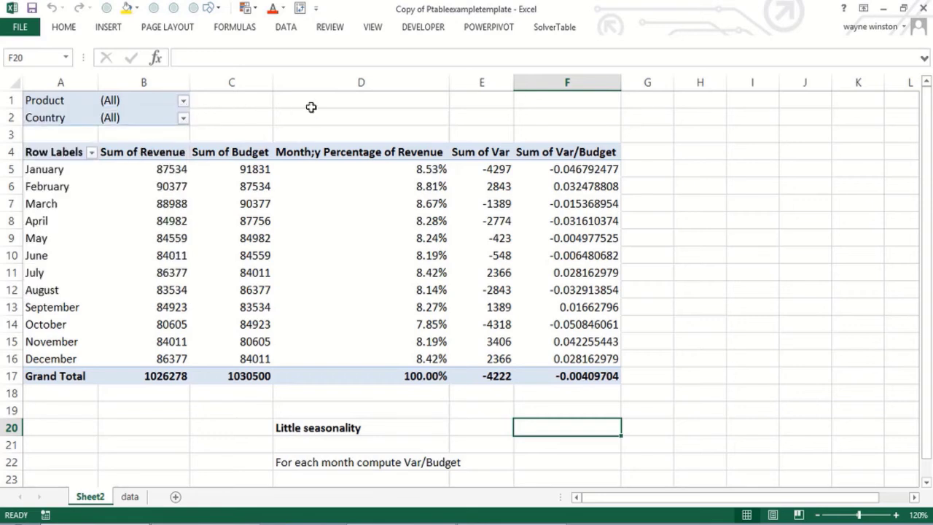
left_click(162, 416)
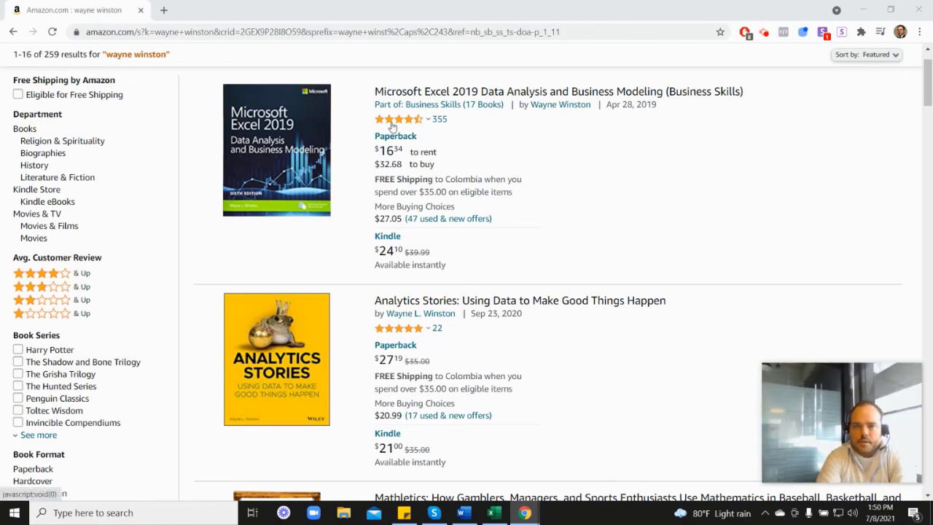
Step: Look through the Amazon book search results in the browser down to Marketing Analytics and back up to Analytics Stories
mouse_move(400, 125)
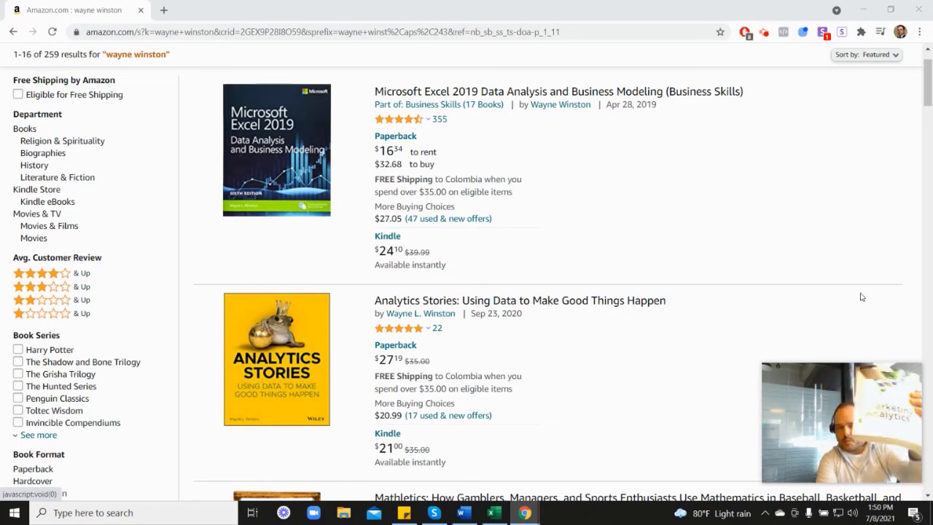
scroll(833, 267, "down", 6)
scroll(420, 354, "down", 1)
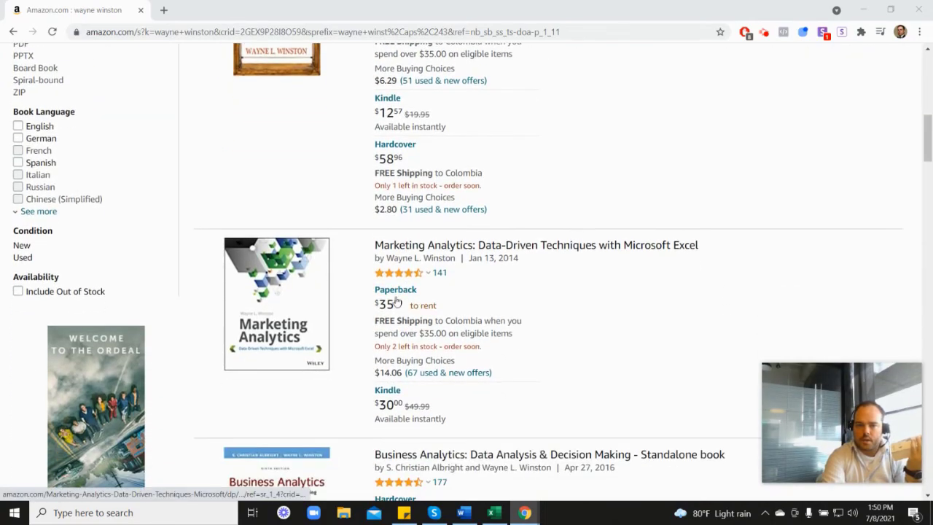
scroll(543, 277, "up", 3)
scroll(542, 277, "up", 3)
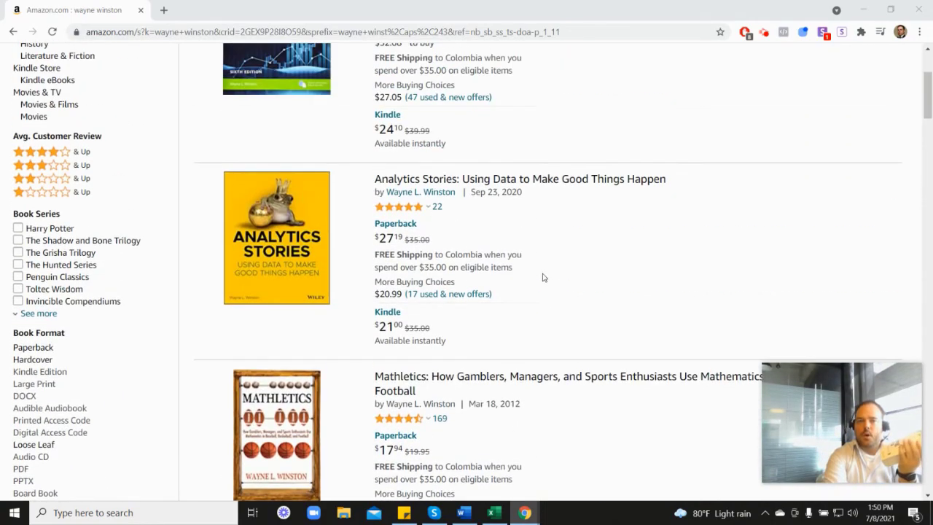